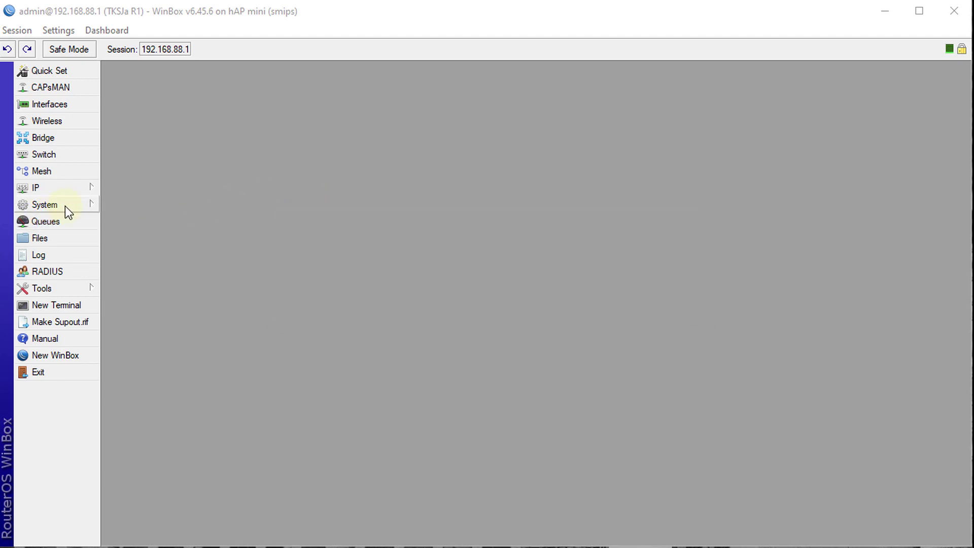
In Tools > Graphing, start a new Interface Rule with Interface left at 'all'
click(65, 288)
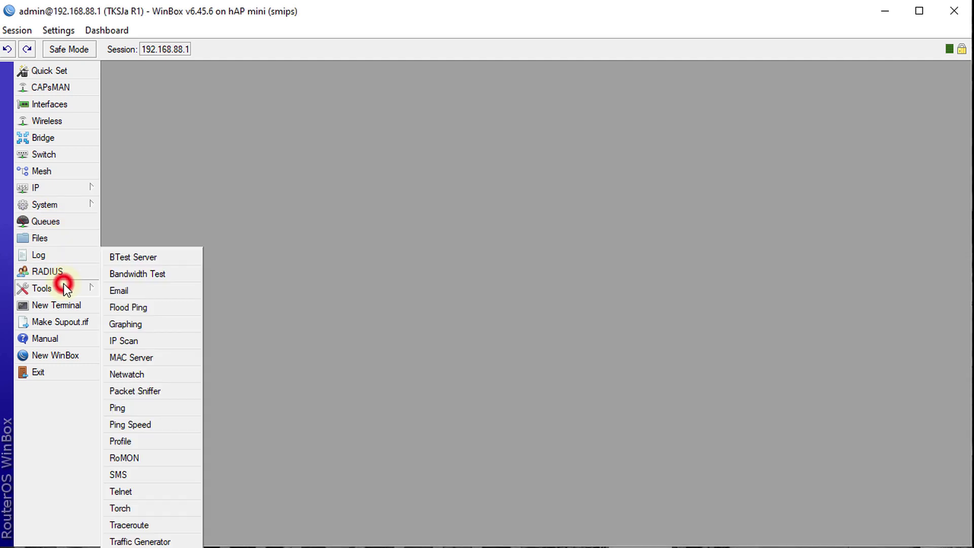
click(153, 329)
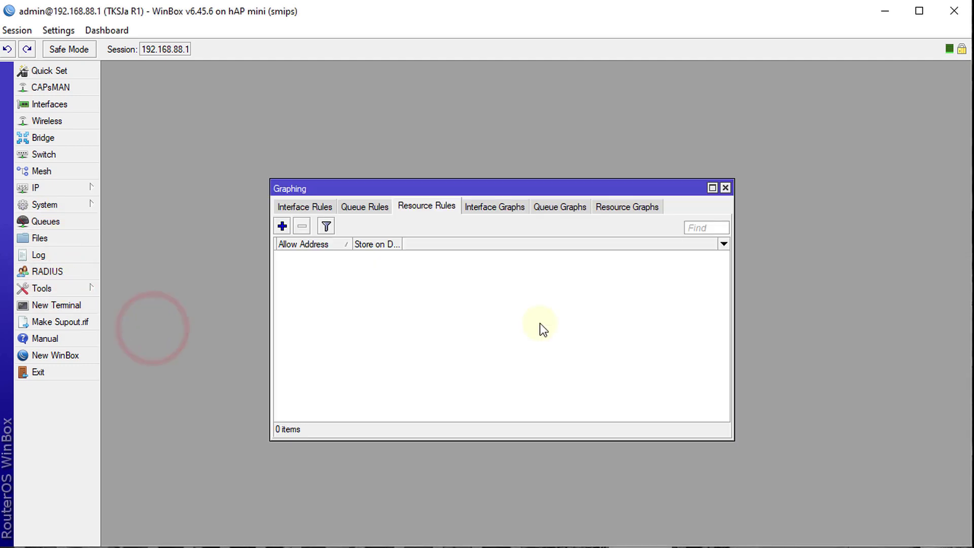
click(297, 208)
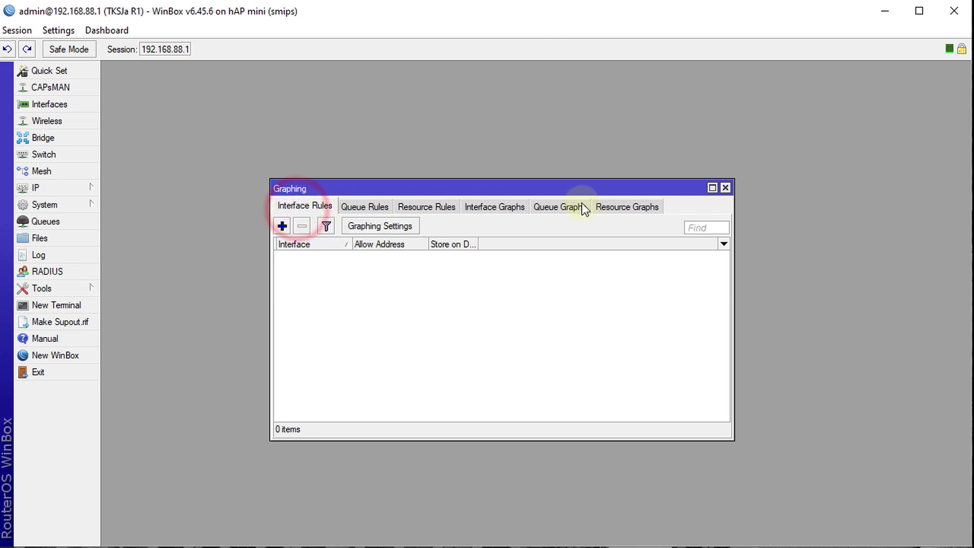
click(284, 229)
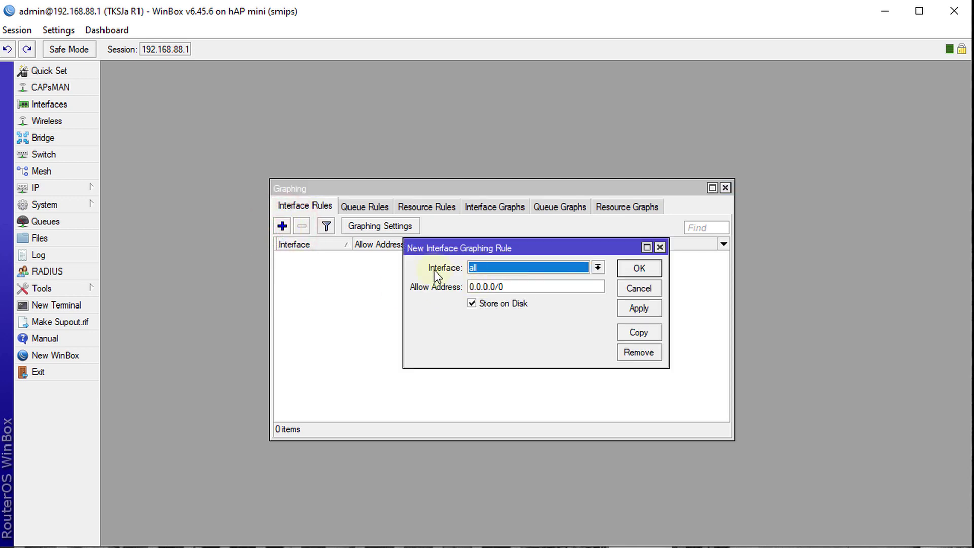
click(585, 270)
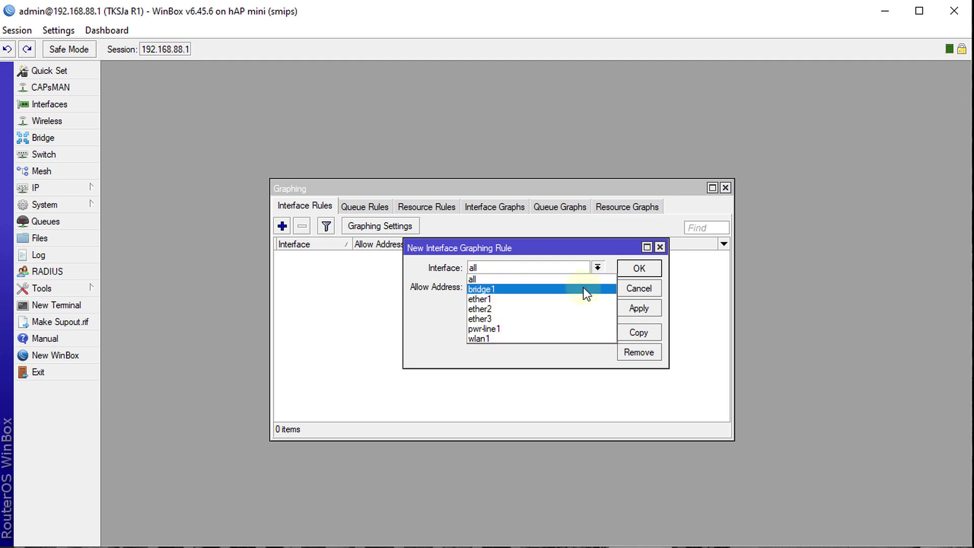
click(507, 279)
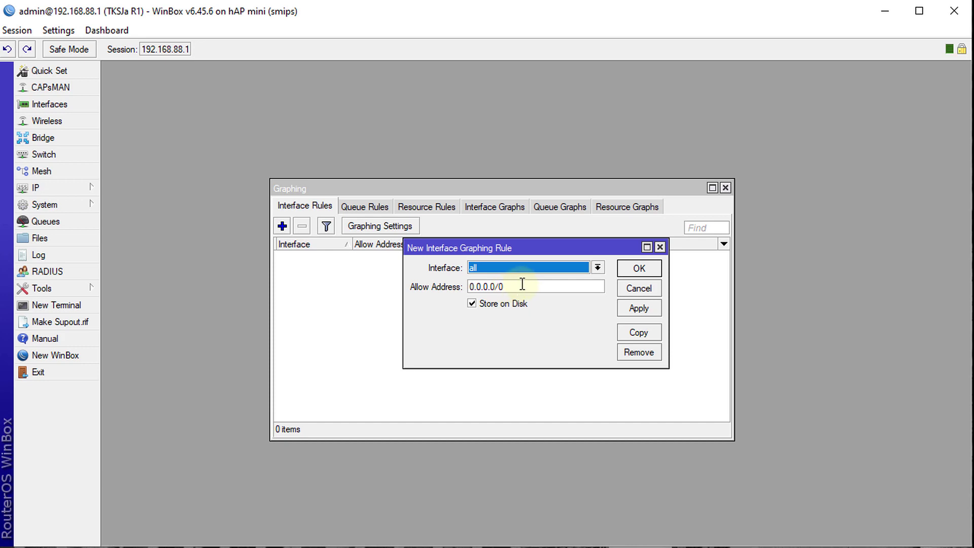
Set the rule's Allow Address to 0.0.0.0/0, keeping Store on Disk, and confirm it
drag(522, 285, 430, 286)
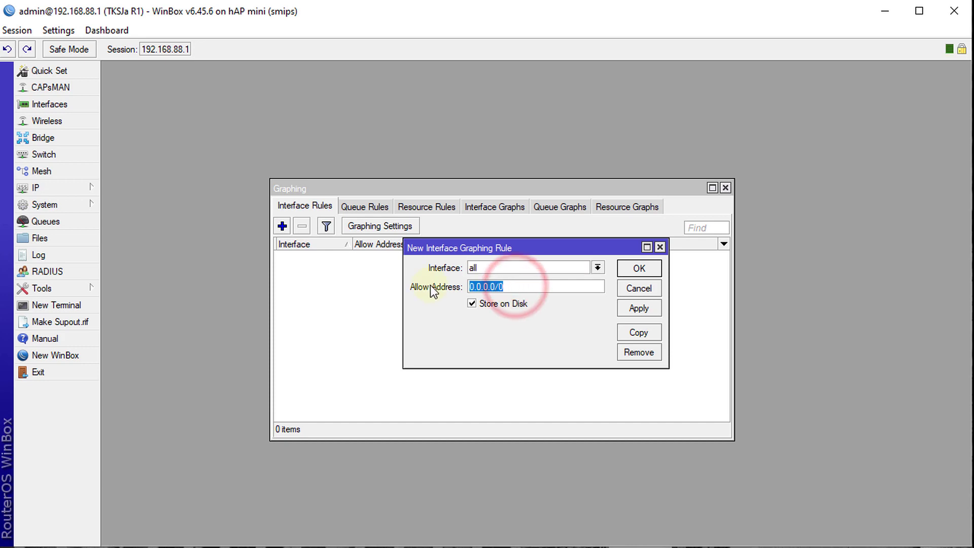
text(192.168.88.)
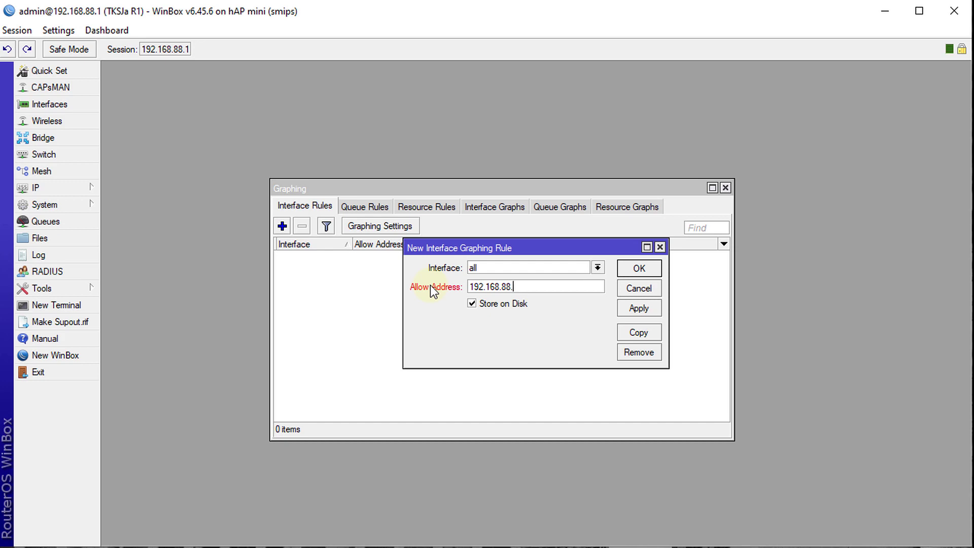
text(1)
drag(548, 293, 447, 299)
text(0.0.0.0/0)
click(635, 271)
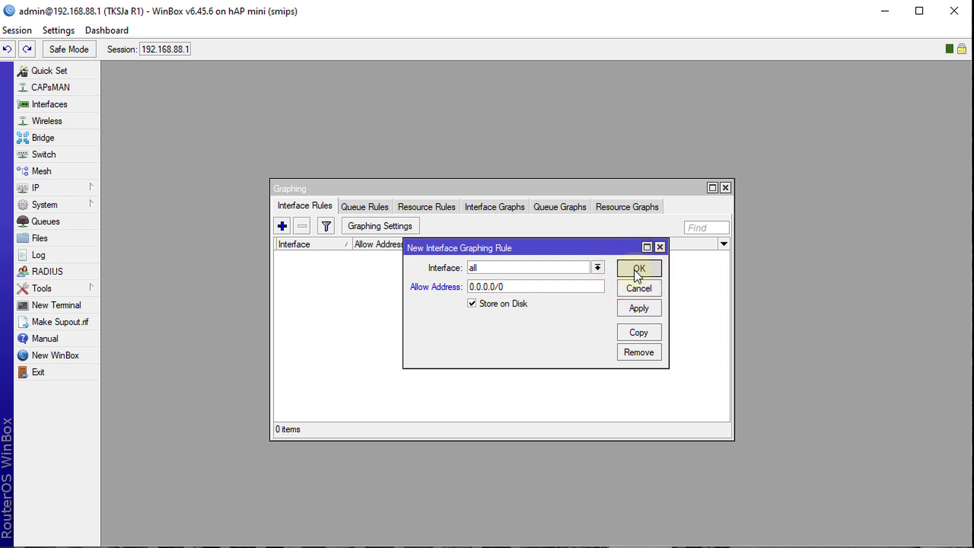
Add a Queue graphing rule for all simple queues and save it
click(354, 211)
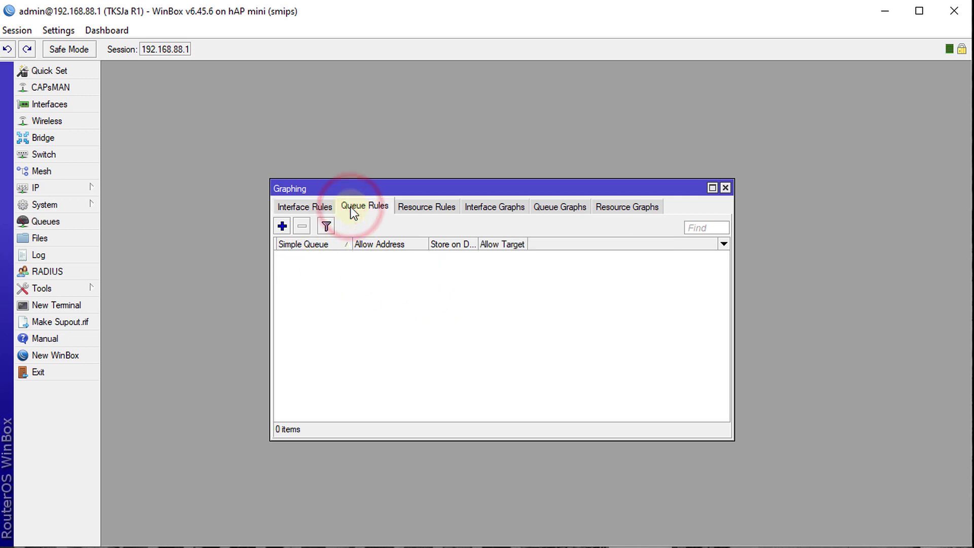
click(283, 226)
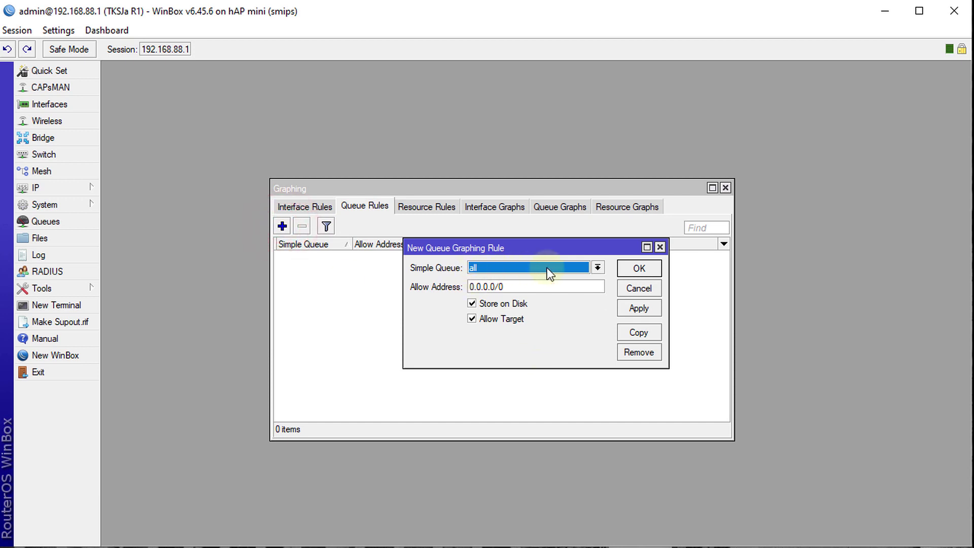
click(561, 267)
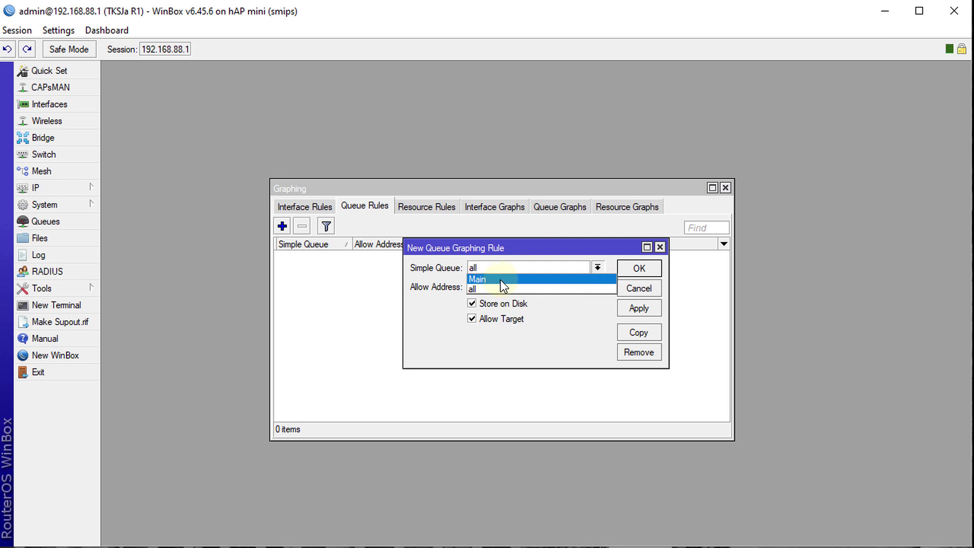
click(535, 267)
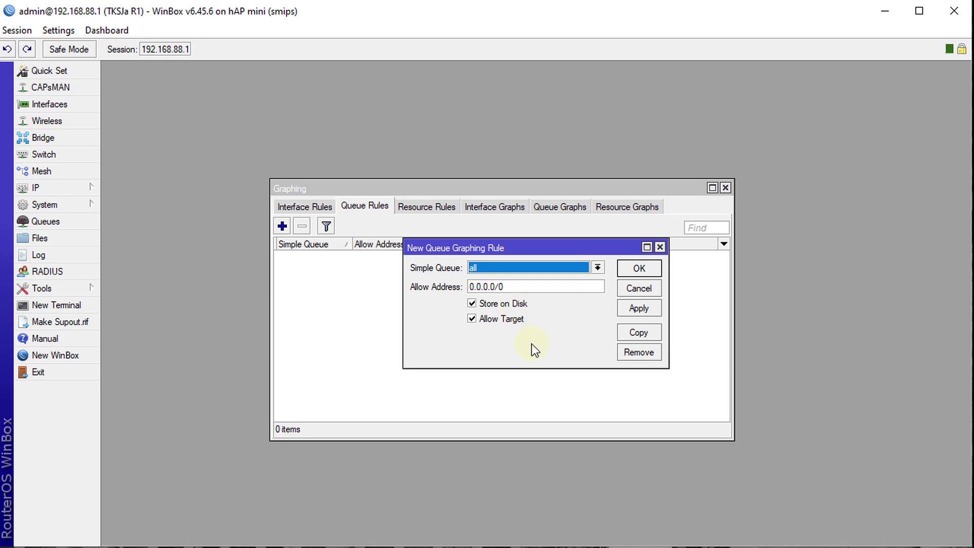
click(641, 269)
Add a Resource graphing rule allowing 0.0.0.0/0 and confirm it
click(417, 208)
click(284, 226)
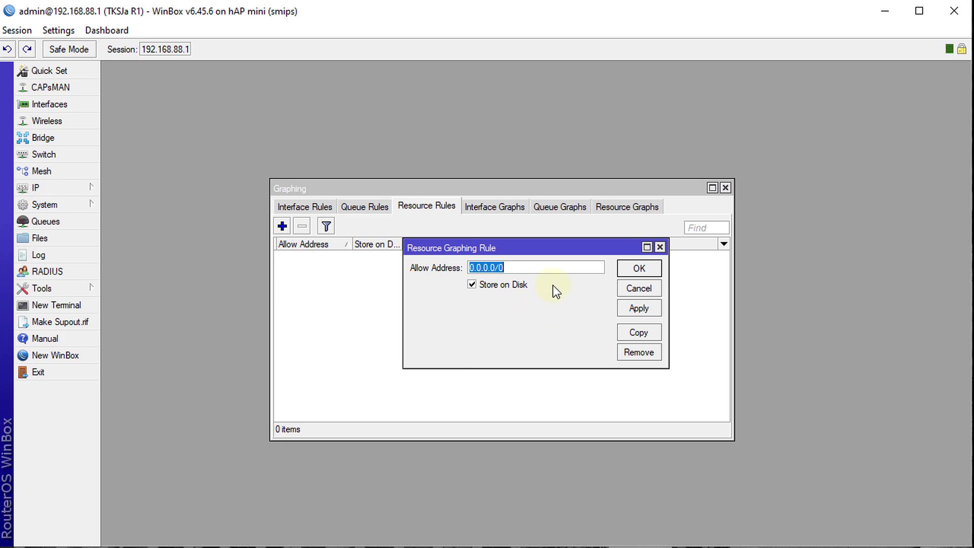
click(636, 271)
Save the resource rule and review the Interface, Queue and Resource Graphs lists, ending on Interface Graphs
click(635, 269)
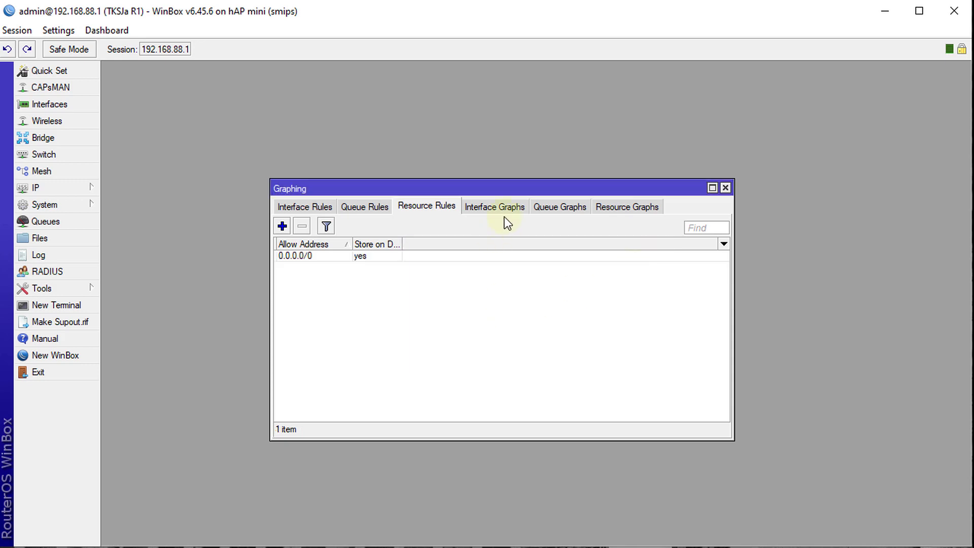
click(491, 212)
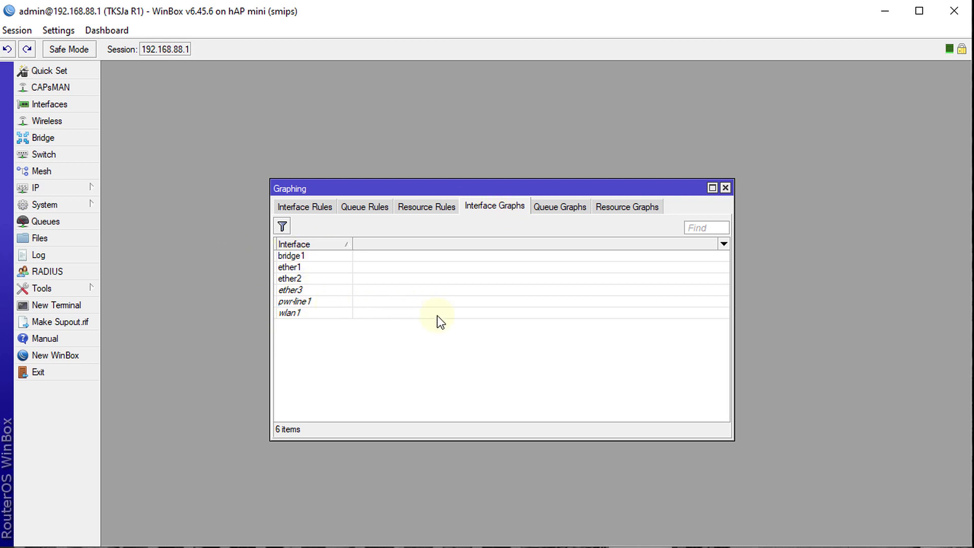
click(563, 211)
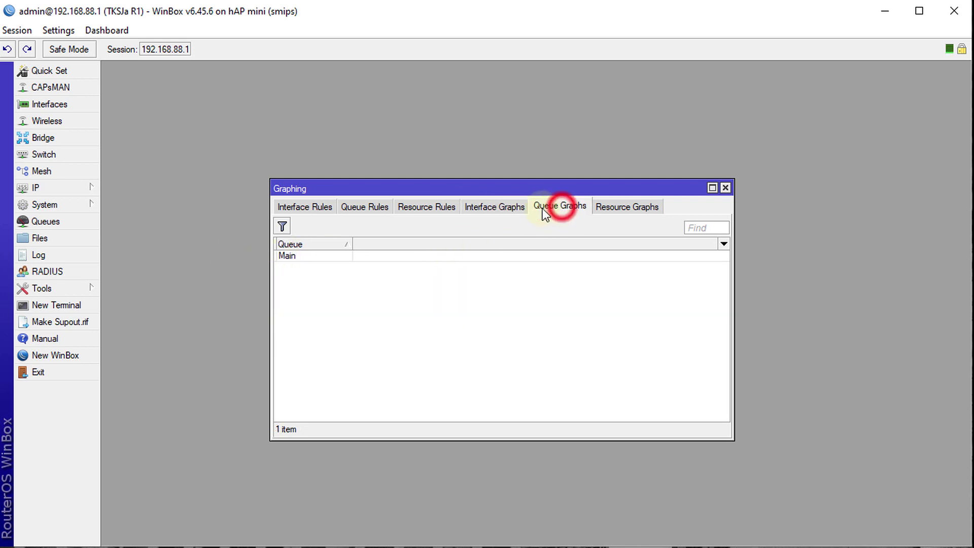
click(611, 211)
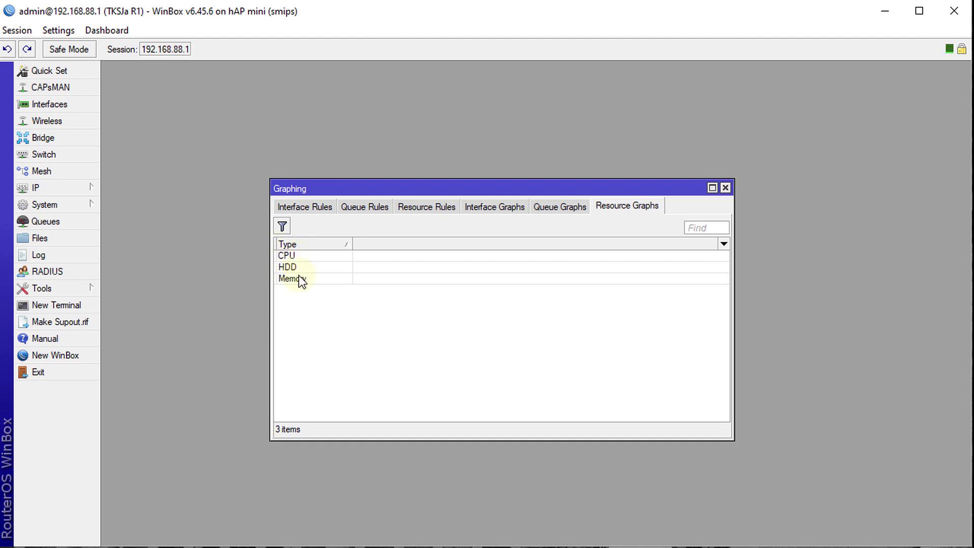
click(480, 212)
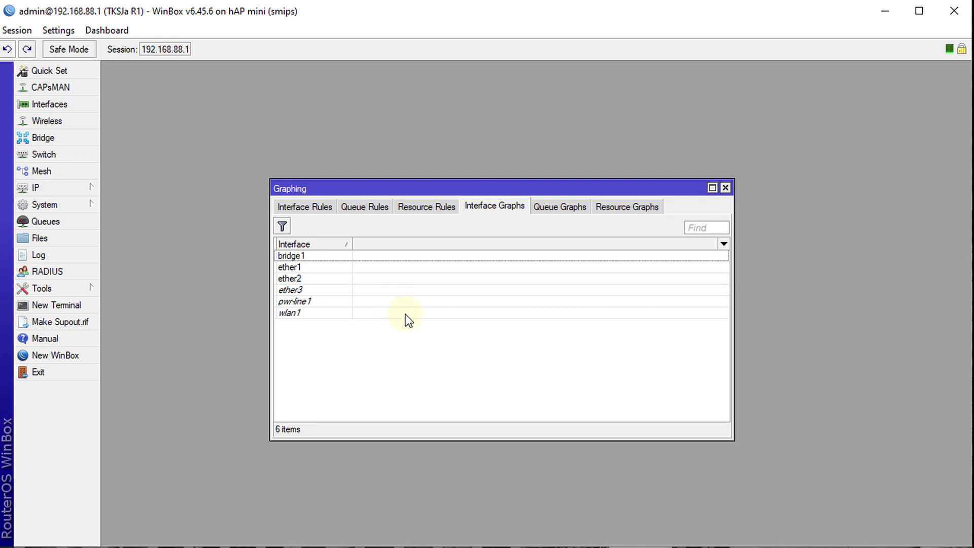
double_click(298, 255)
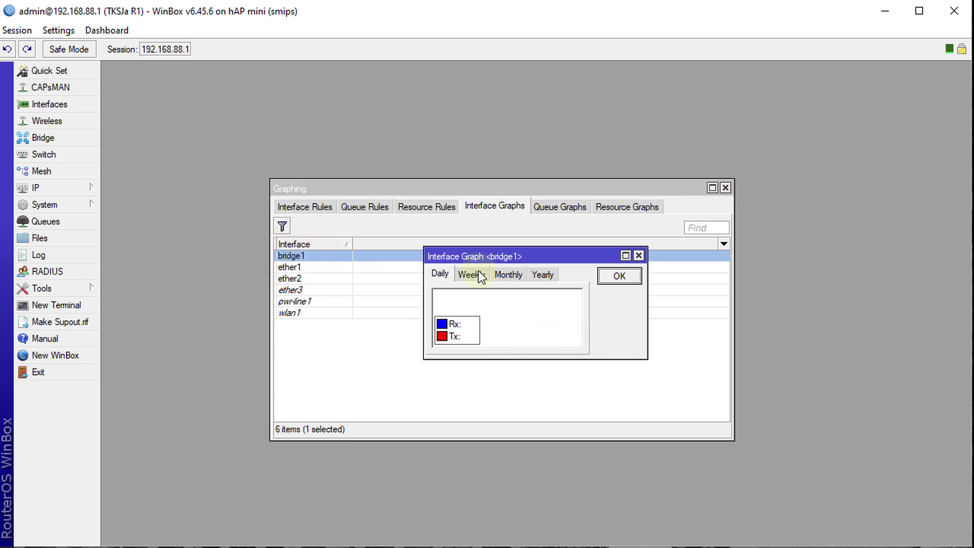
drag(646, 360, 667, 394)
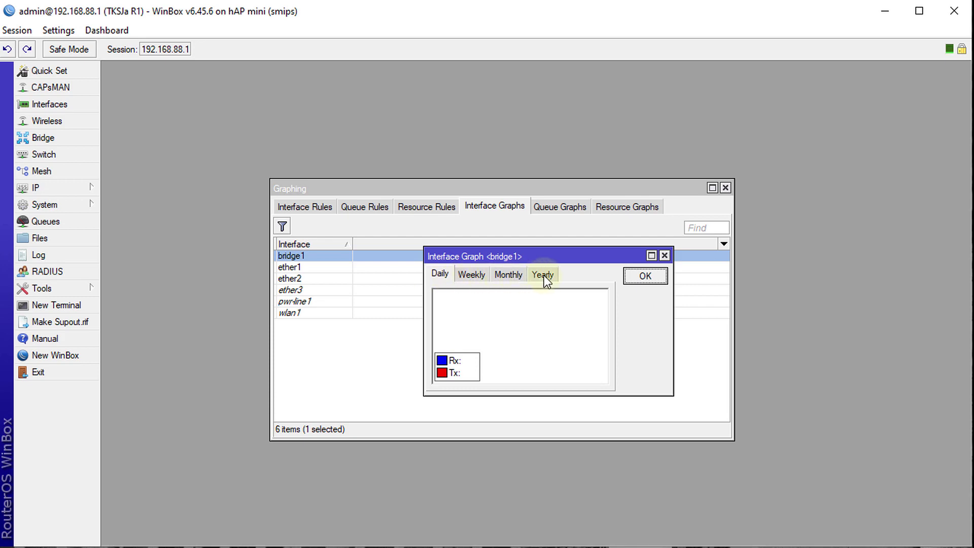
click(469, 275)
click(503, 274)
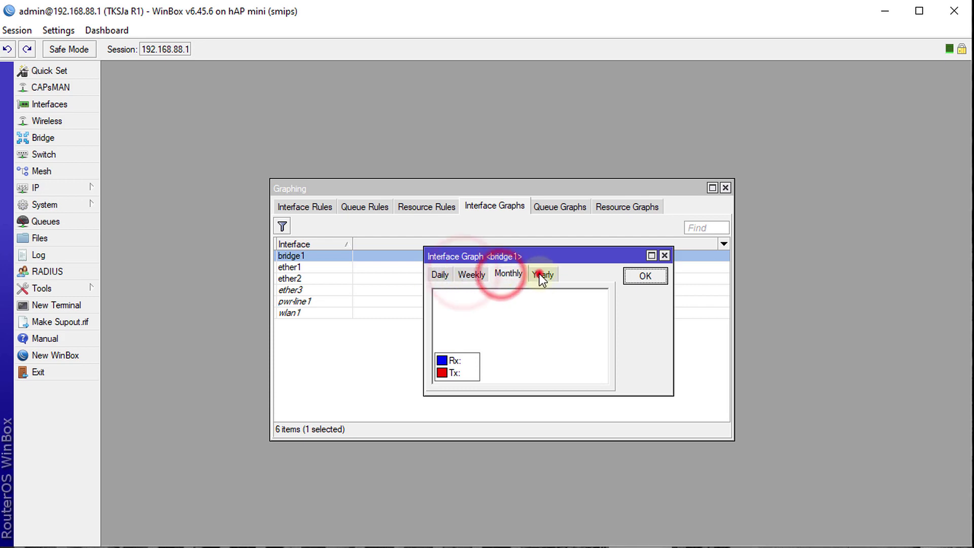
click(540, 274)
click(437, 273)
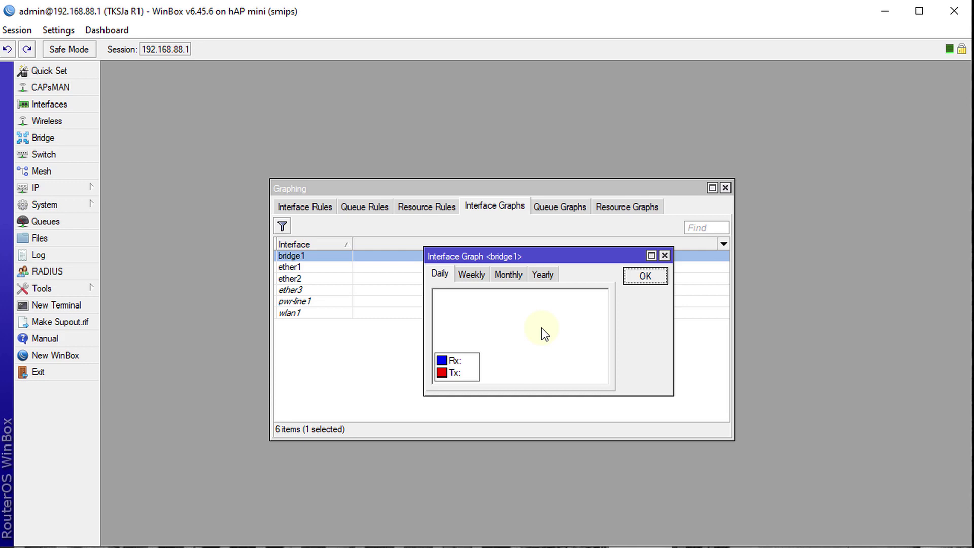
click(646, 277)
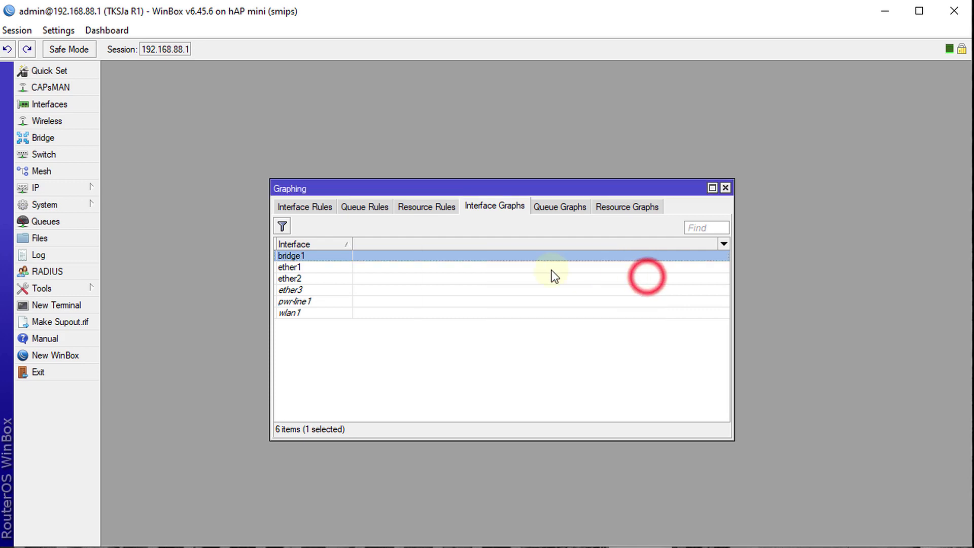
Open the Main queue graph from Queue Graphs, then close it
click(546, 208)
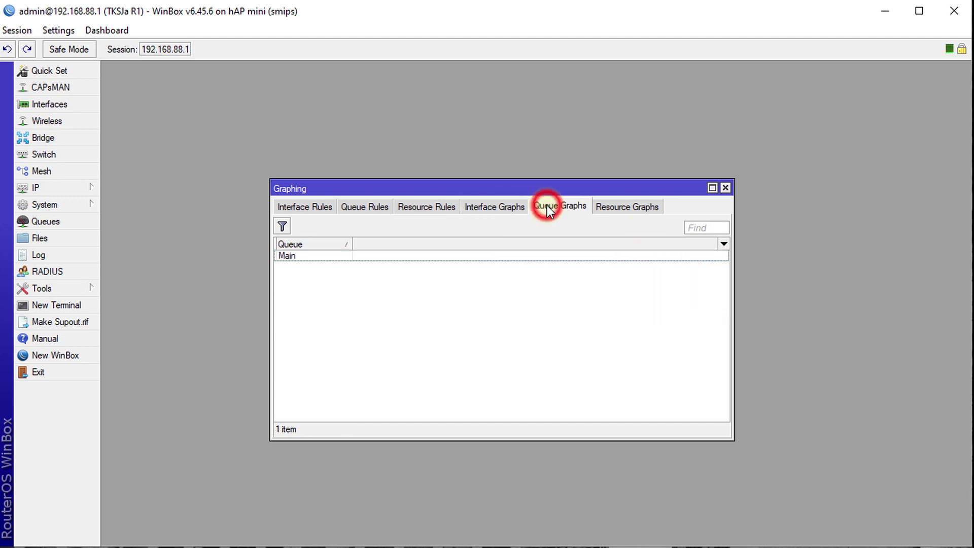
click(293, 257)
double_click(293, 257)
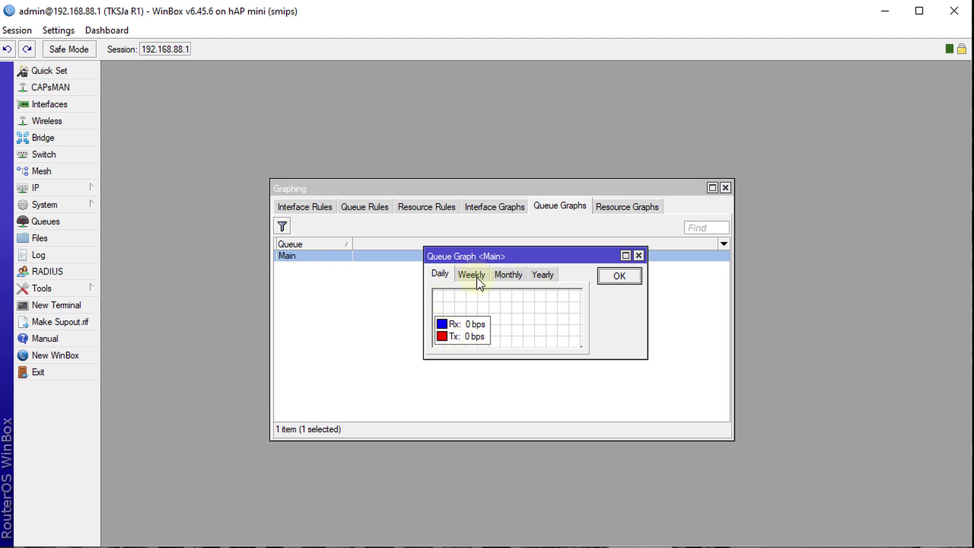
click(639, 256)
View the CPU, HDD and Memory resource graphs in turn, closing each one
click(623, 212)
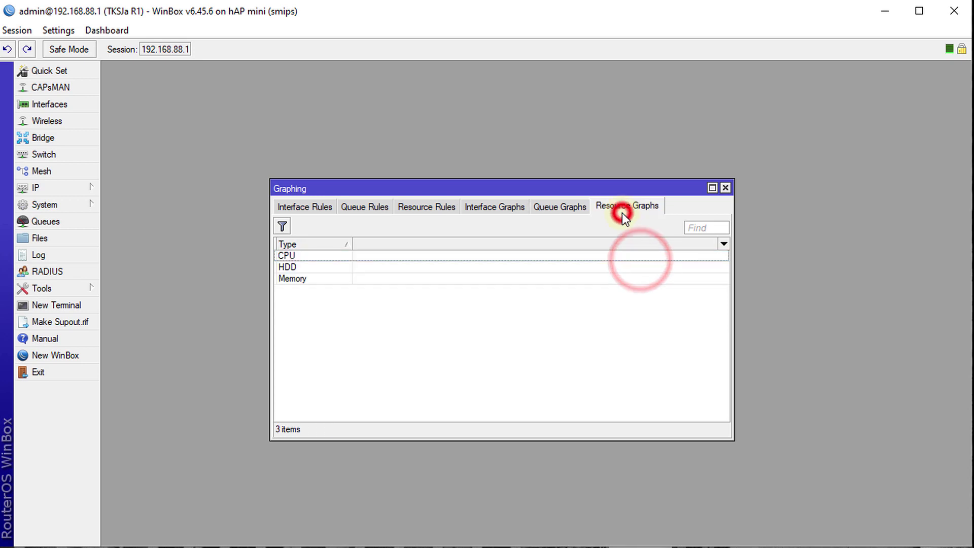
double_click(299, 256)
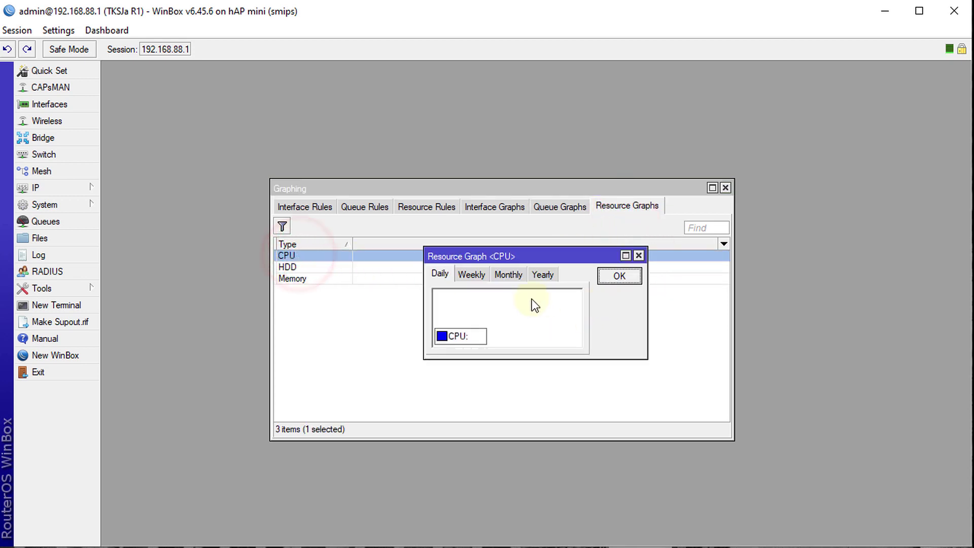
click(621, 278)
double_click(312, 268)
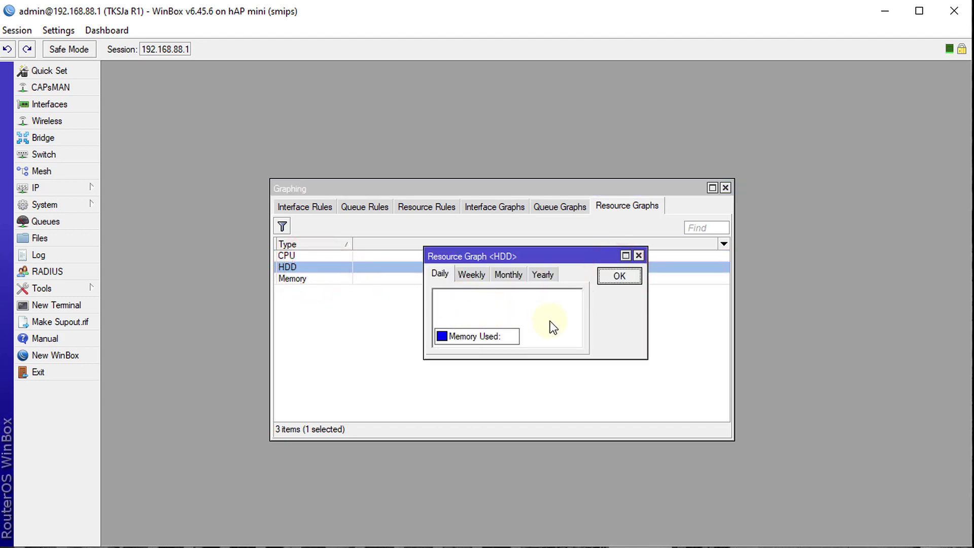
click(639, 256)
double_click(312, 278)
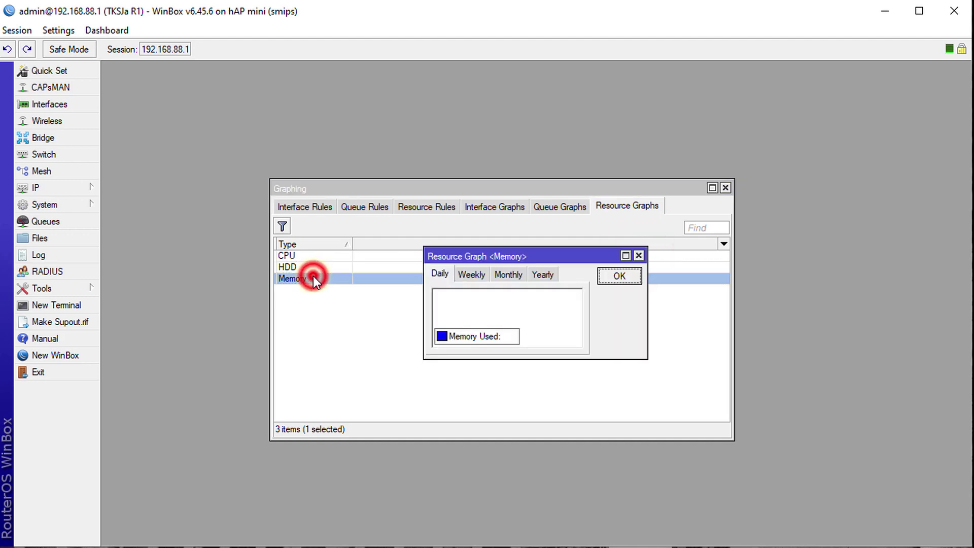
click(612, 276)
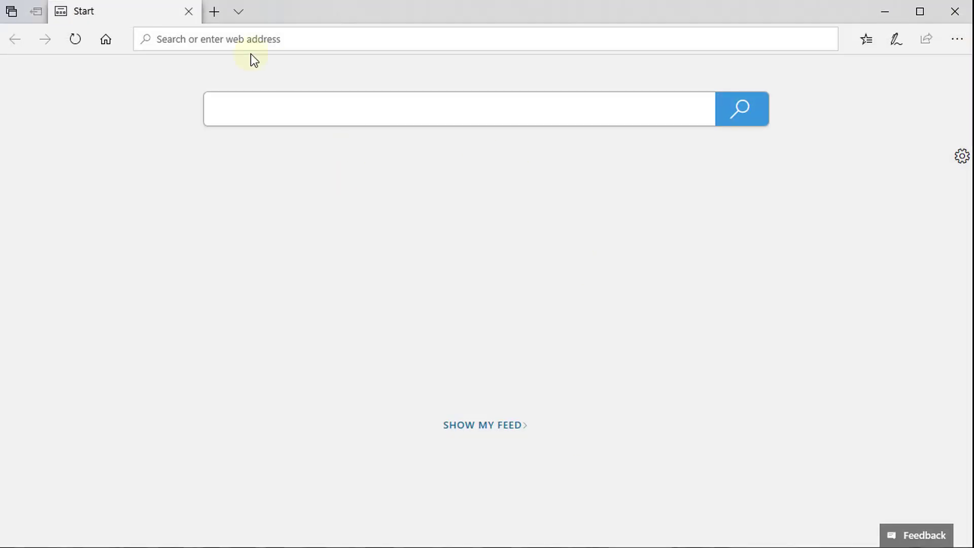
Load 192.168.88.1 in Edge, log out of WebFig, and open the router's Graphs page
text(192.168.88.1)
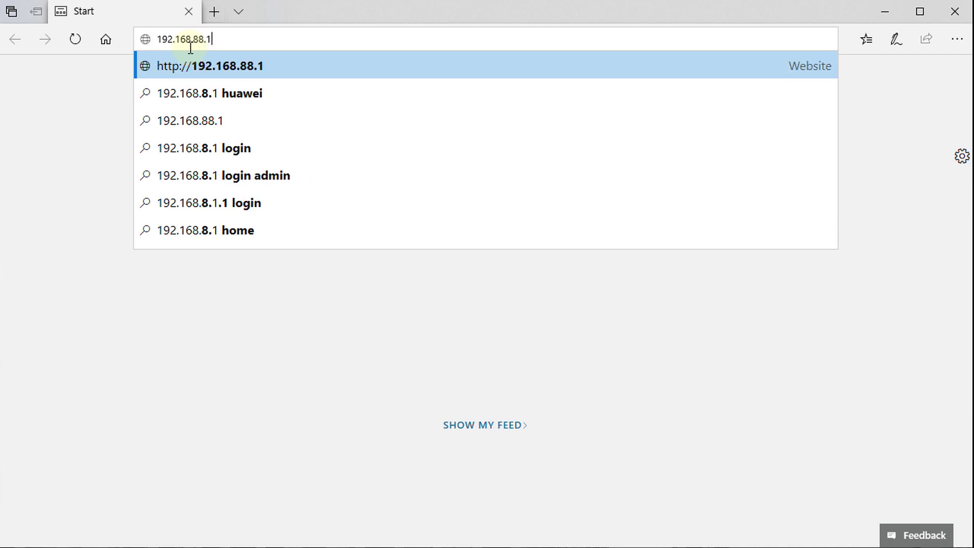
key(Return)
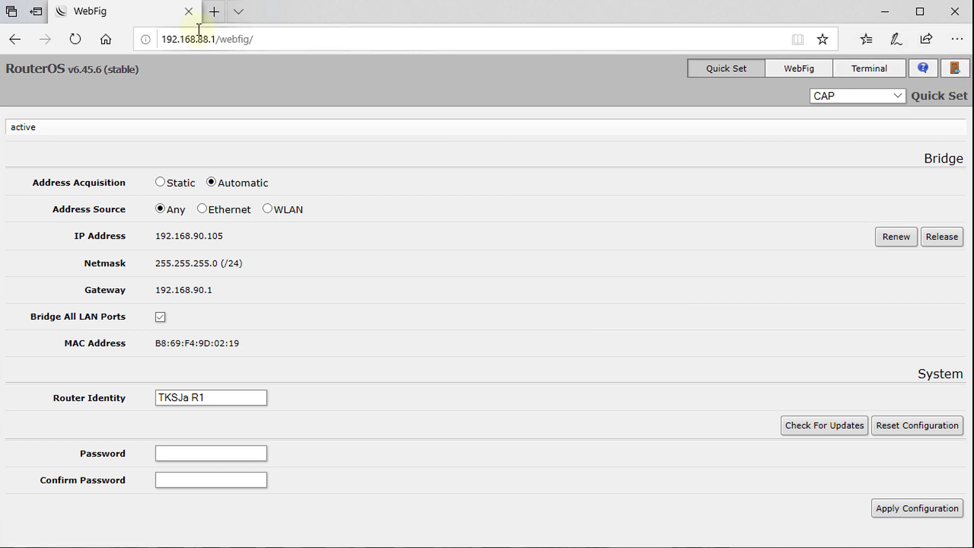
click(955, 71)
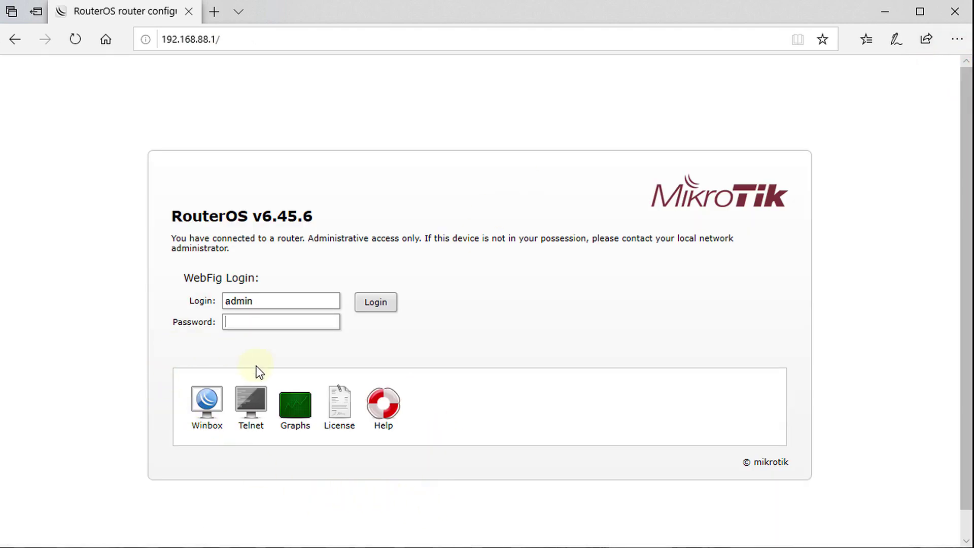
click(296, 406)
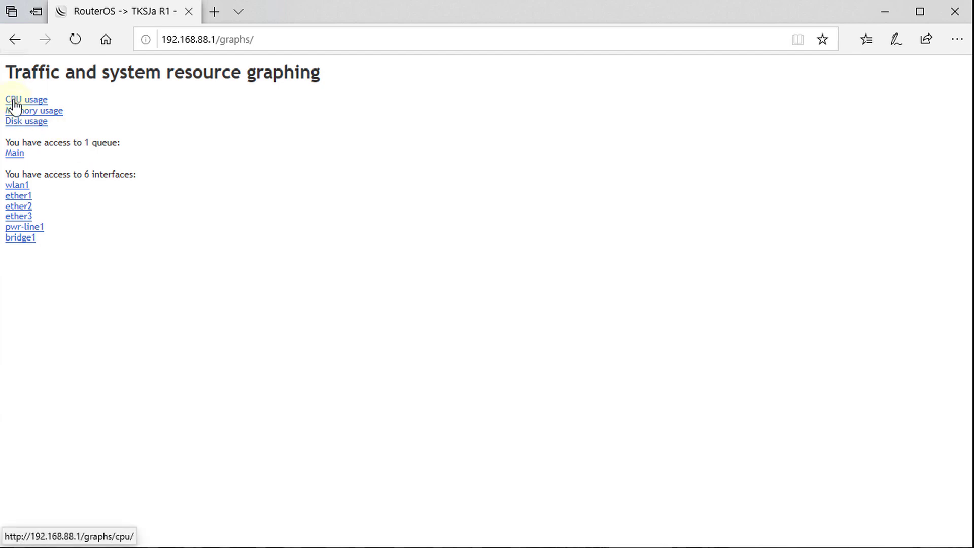
click(13, 100)
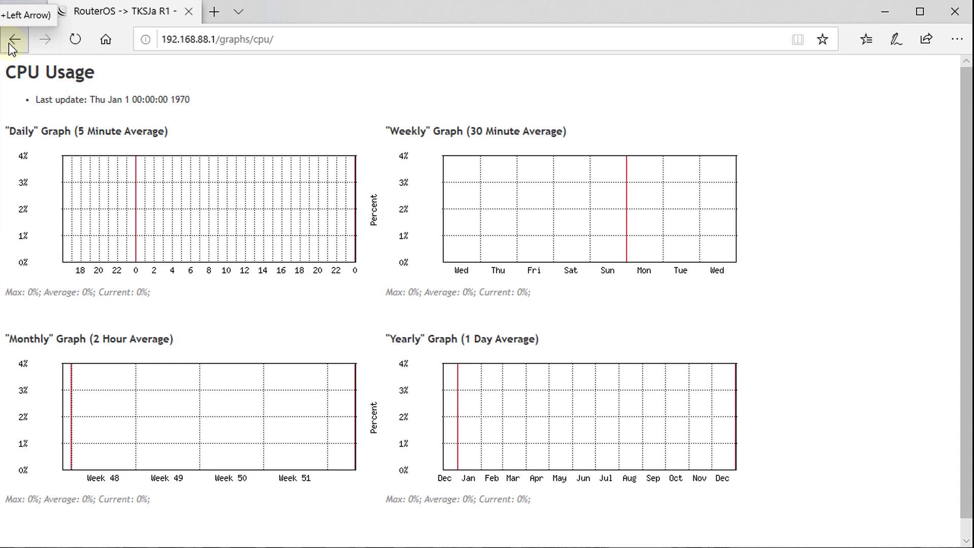
scroll(222, 343, down, 1)
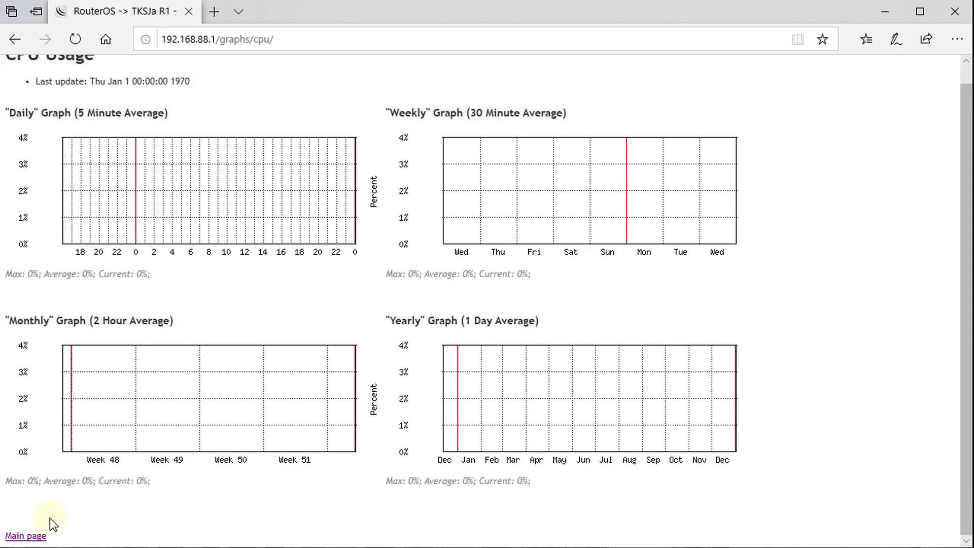
click(24, 535)
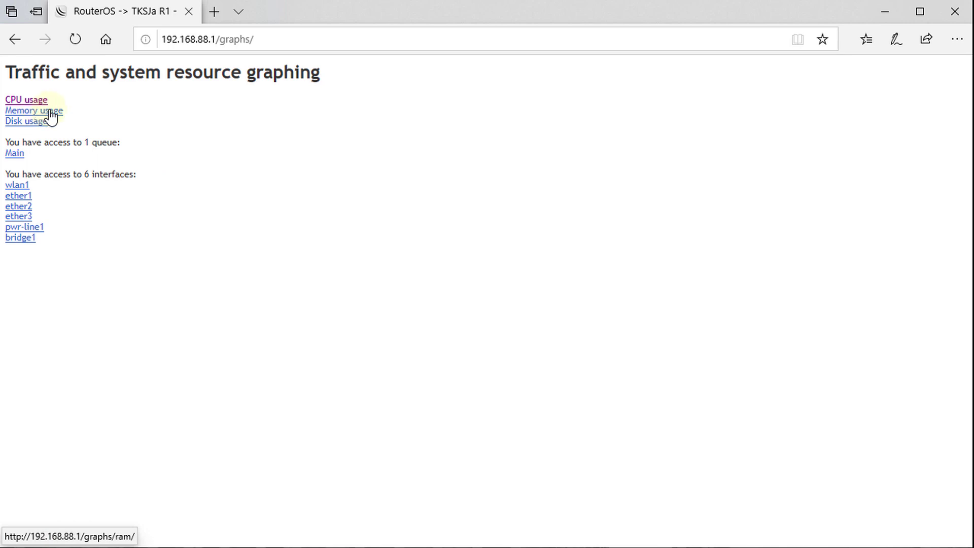
View the Main queue statistics, return to the graphs index, then open the ether1 interface statistics
click(13, 155)
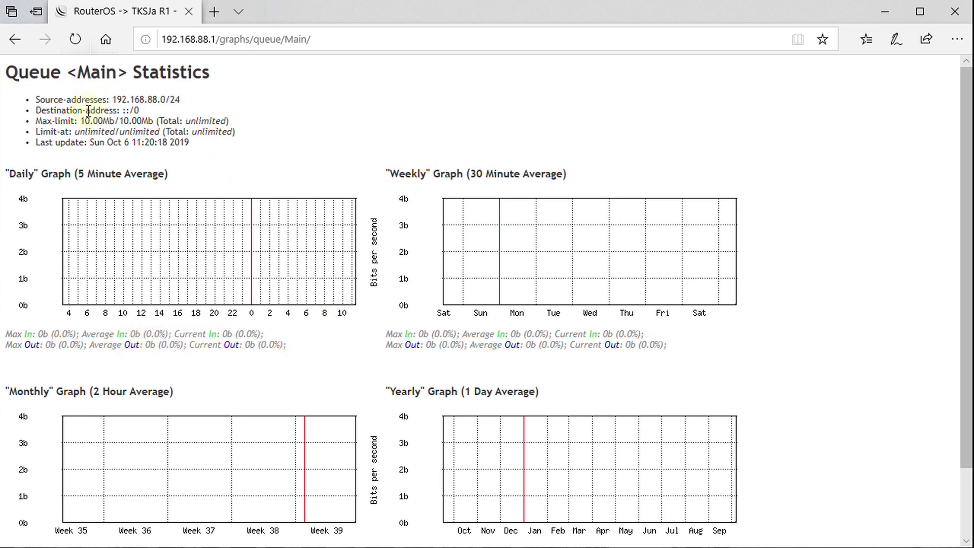
scroll(70, 368, down, 3)
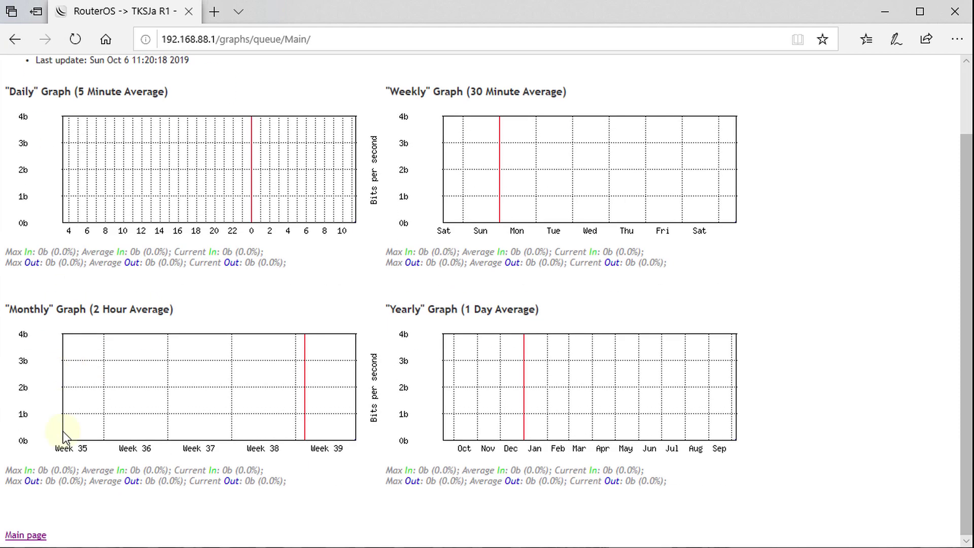
click(22, 534)
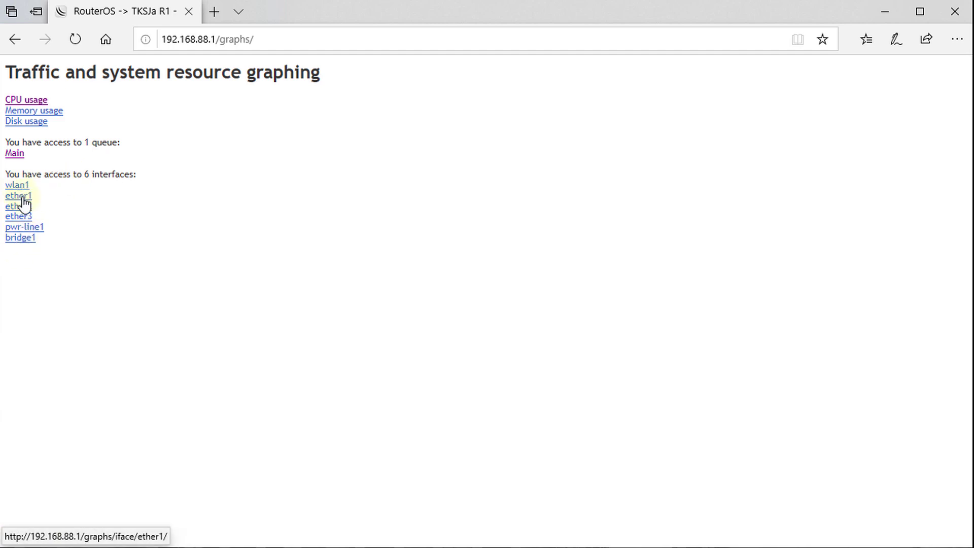
click(20, 197)
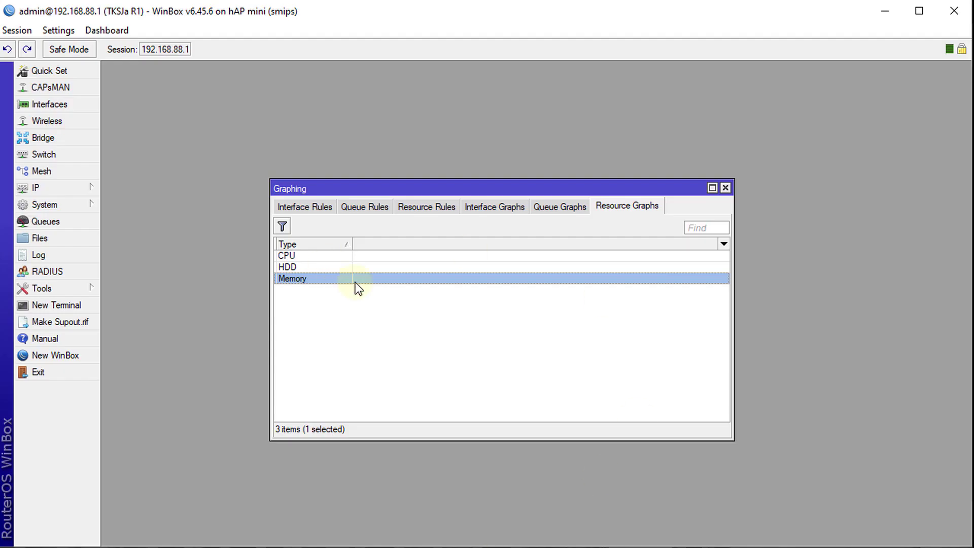
Open Graphing Settings, leave Store Every at 5 min, and cancel without changes
click(301, 206)
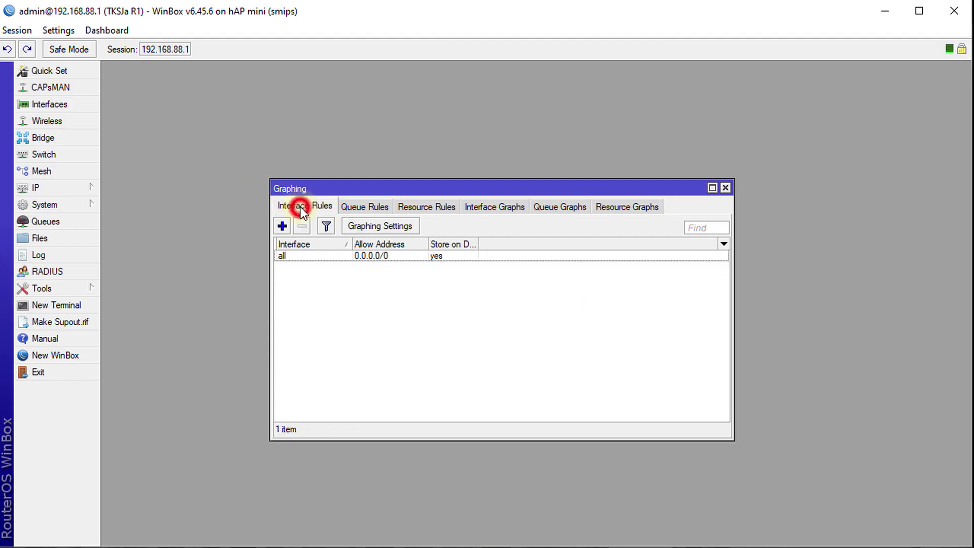
click(380, 226)
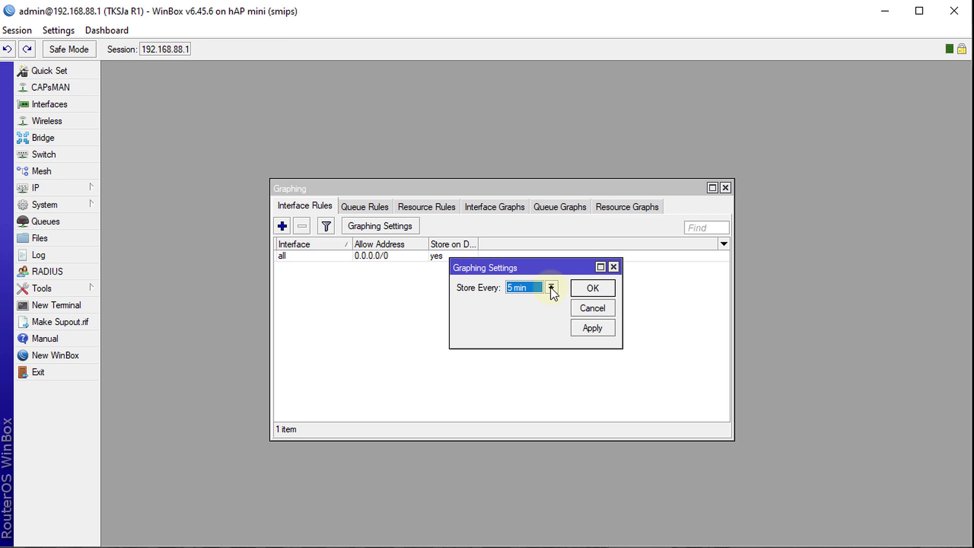
click(552, 288)
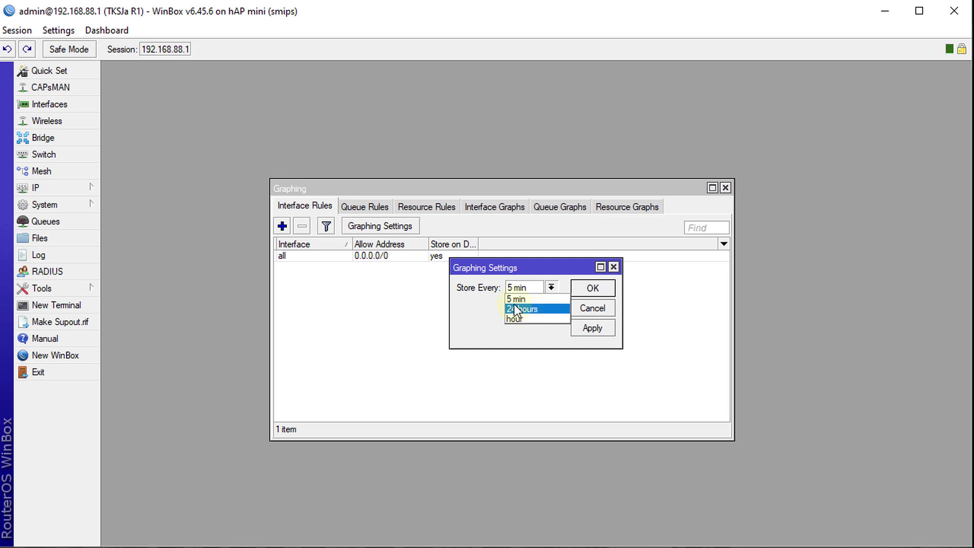
click(488, 306)
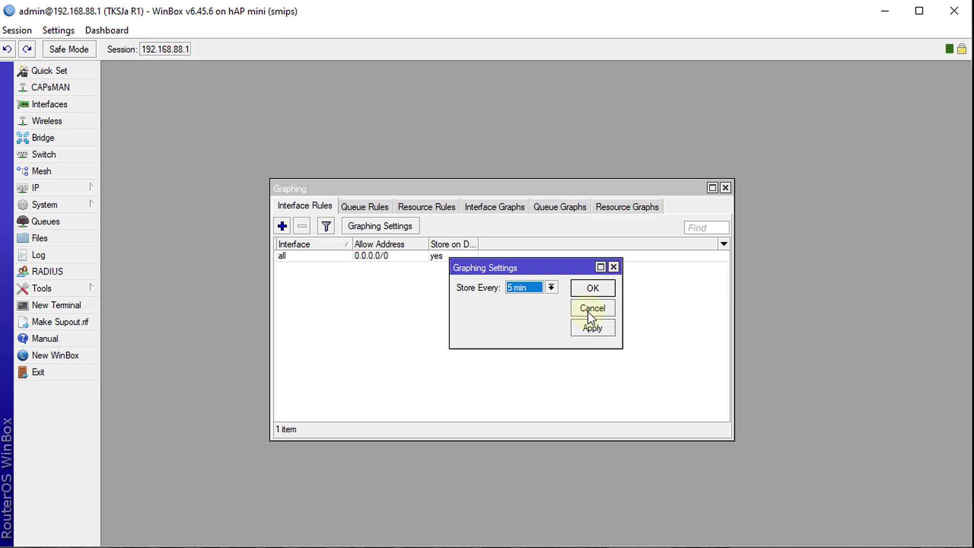
click(591, 309)
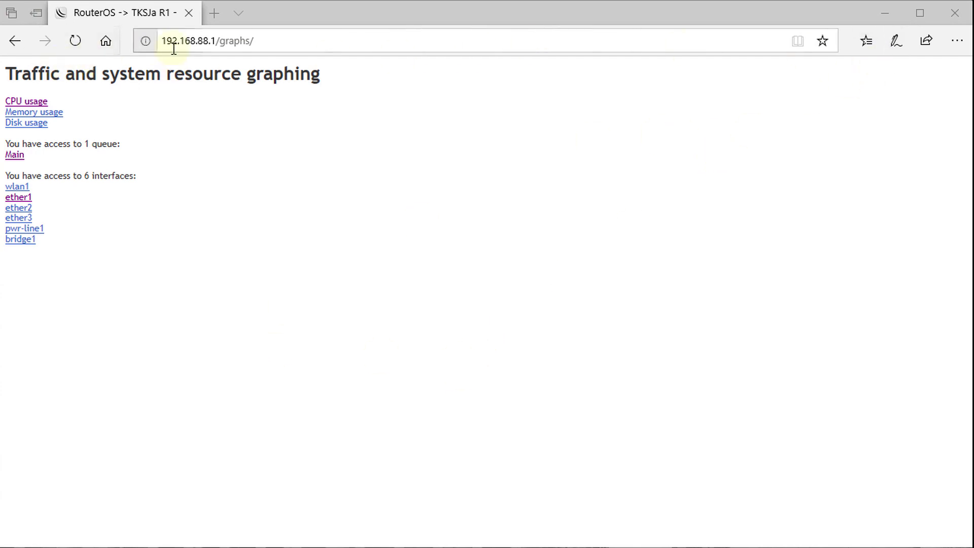
Trim the address to 192.168.88.1/, log out of WebFig, and reopen the Graphs page
click(221, 44)
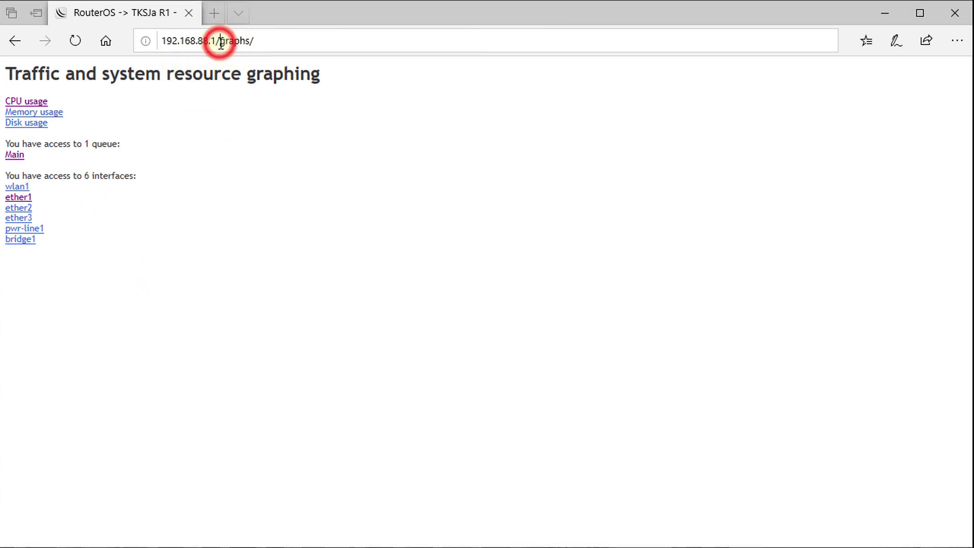
drag(221, 44, 272, 44)
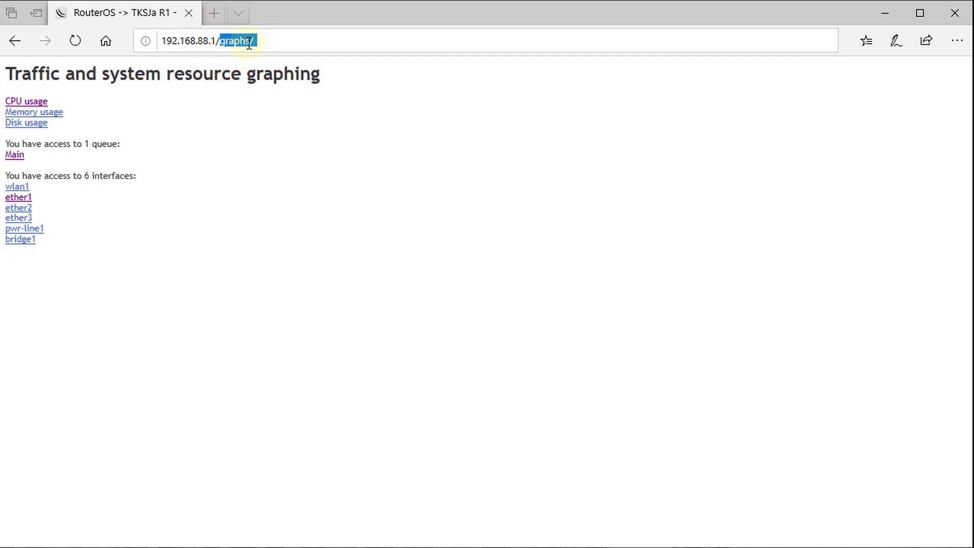
key(BackSpace)
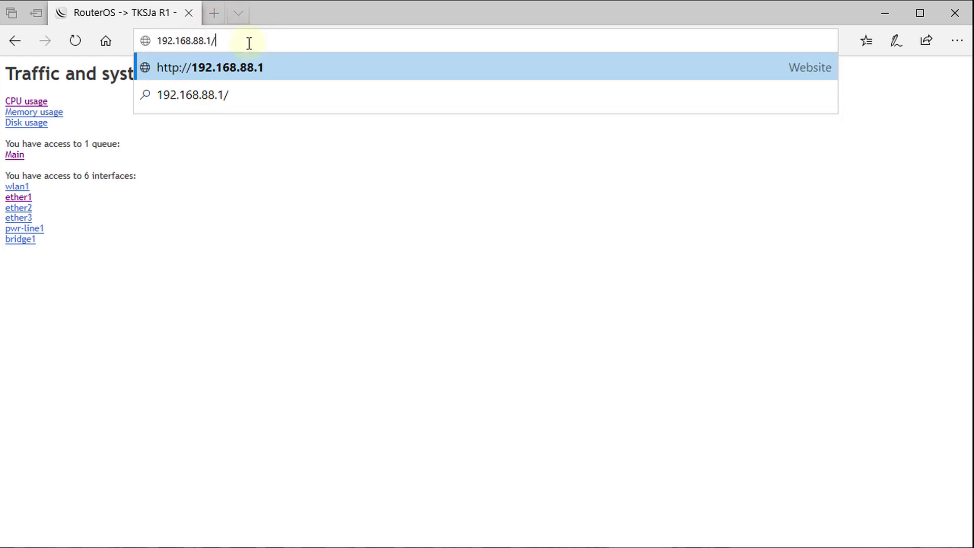
key(Return)
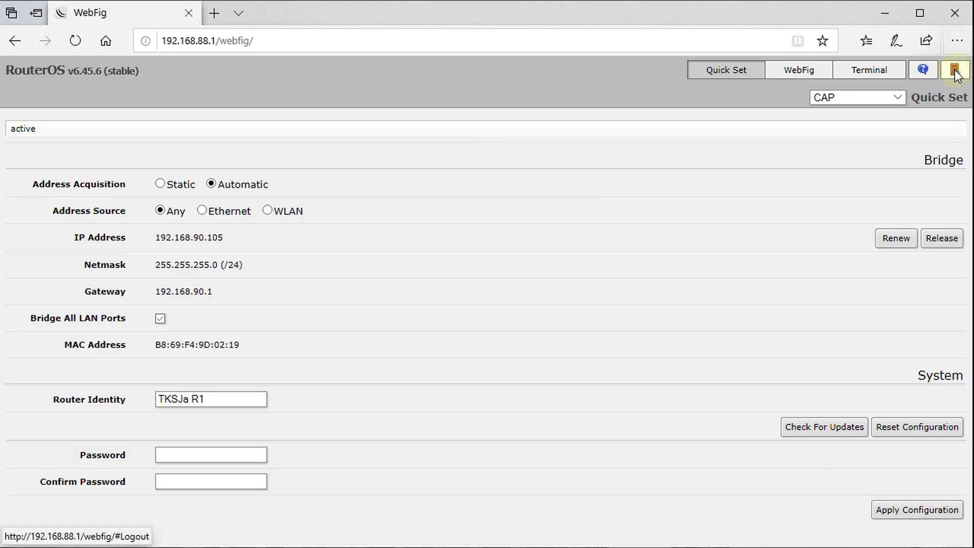
click(955, 71)
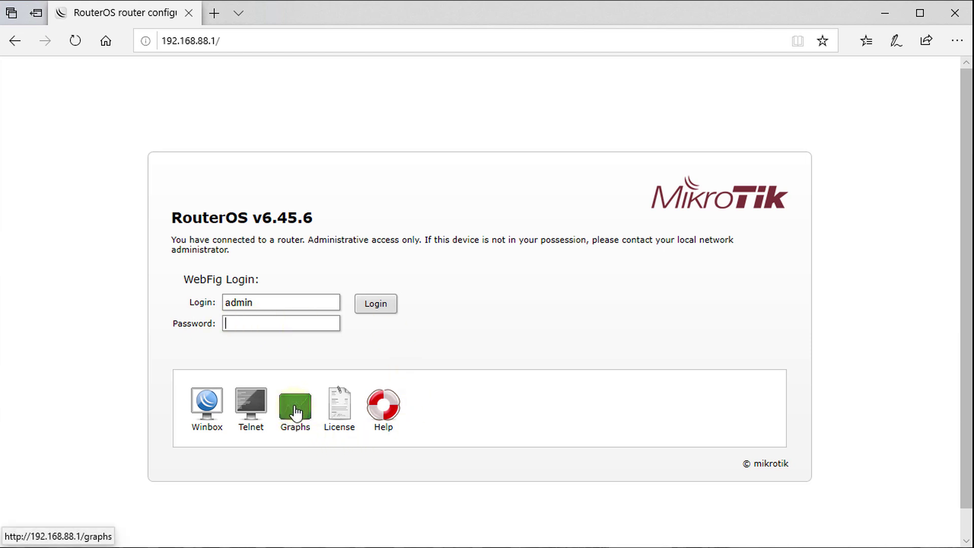
click(296, 409)
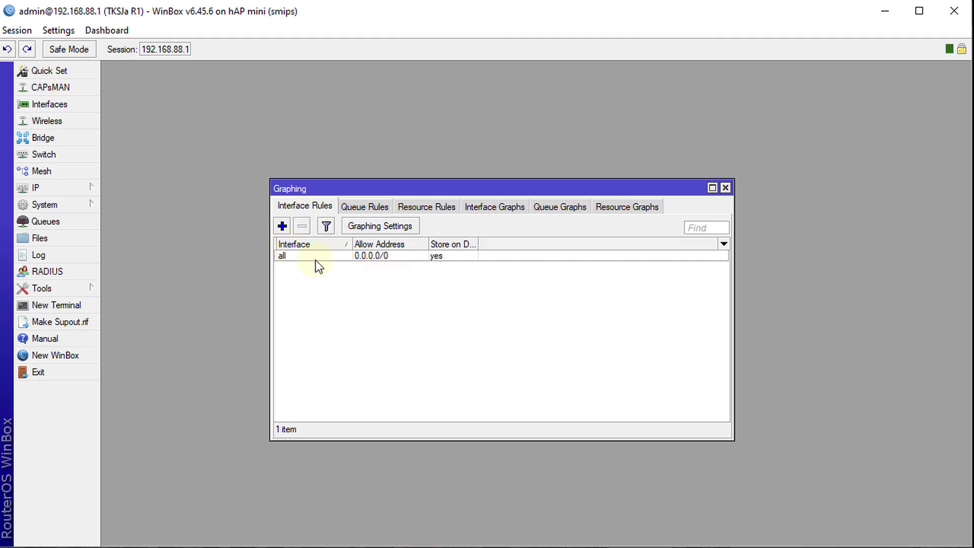
Inspect the 'all' interface graphing rule, cancel without changes, and minimize WinBox
double_click(317, 258)
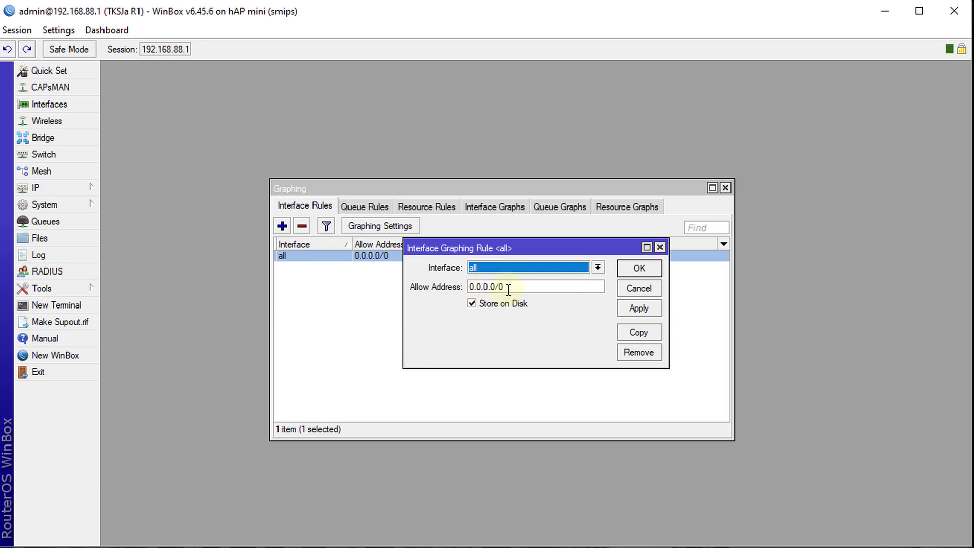
click(635, 286)
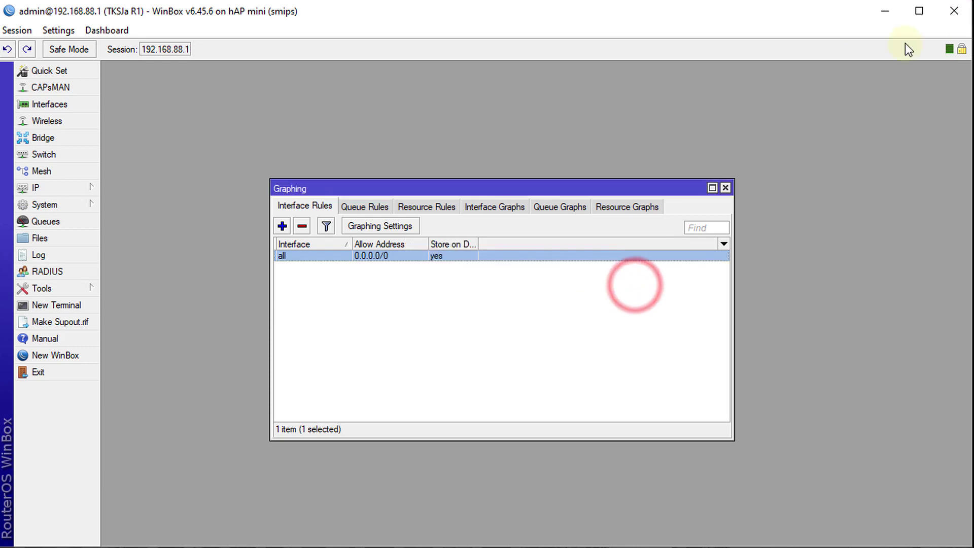
click(887, 13)
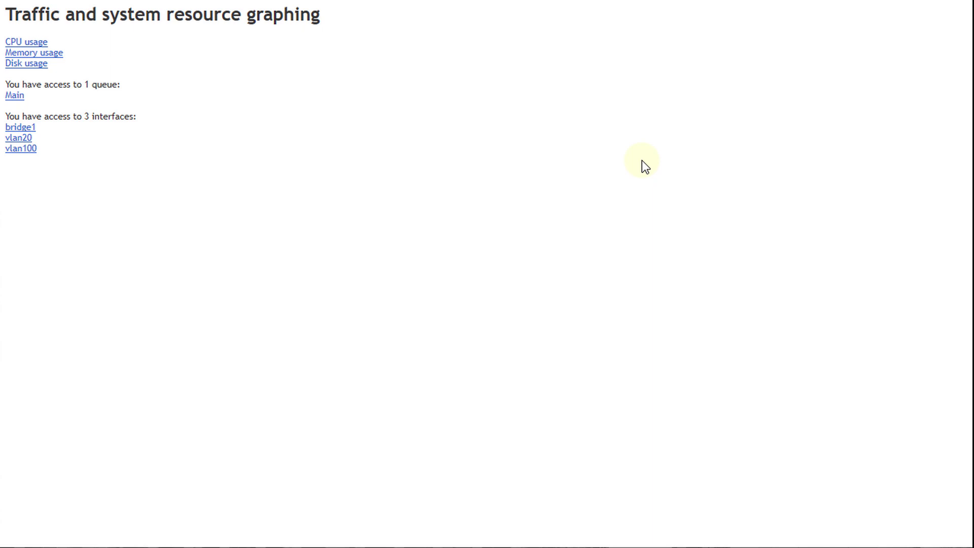
Show the CPU Usage graphs on the Graphs page and check bridge1's traffic graph in WinBox's Interface Graphs
click(26, 43)
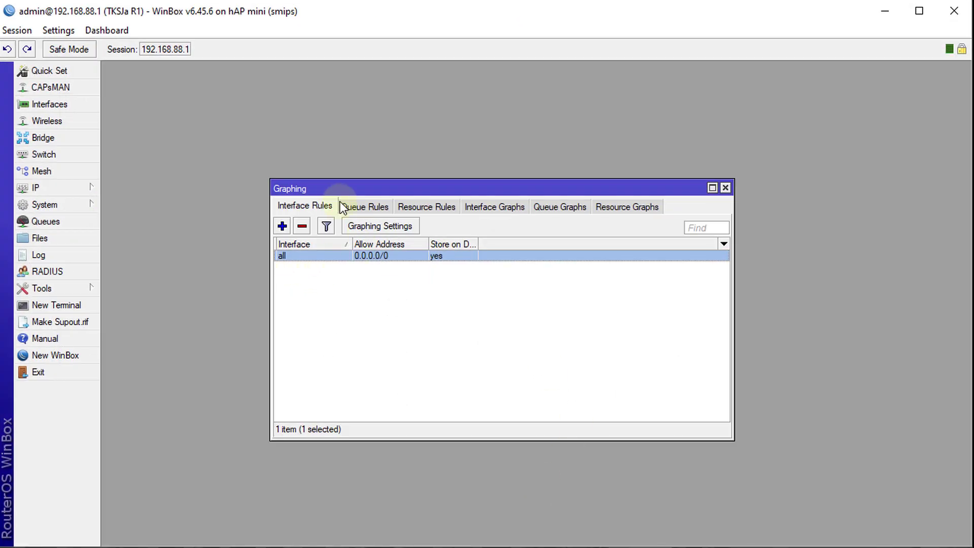
click(467, 208)
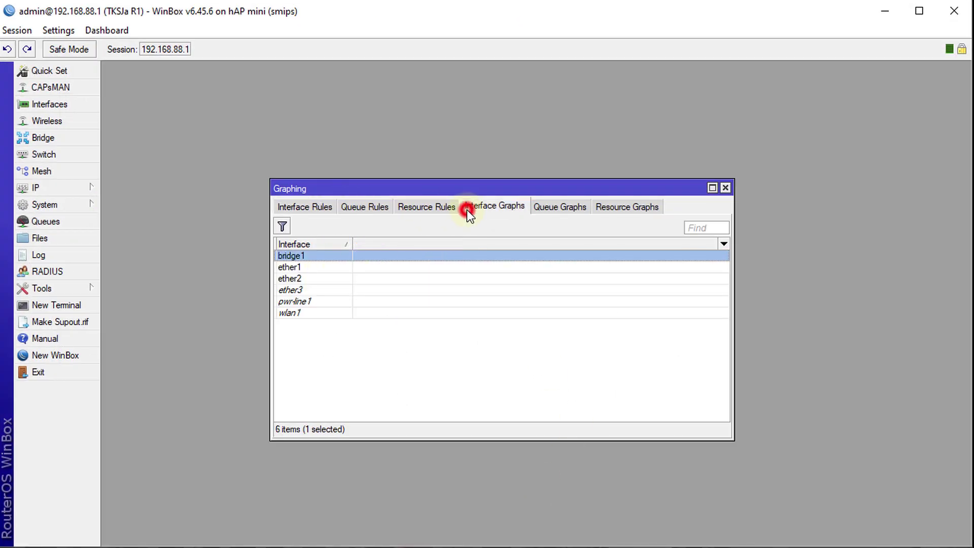
double_click(301, 256)
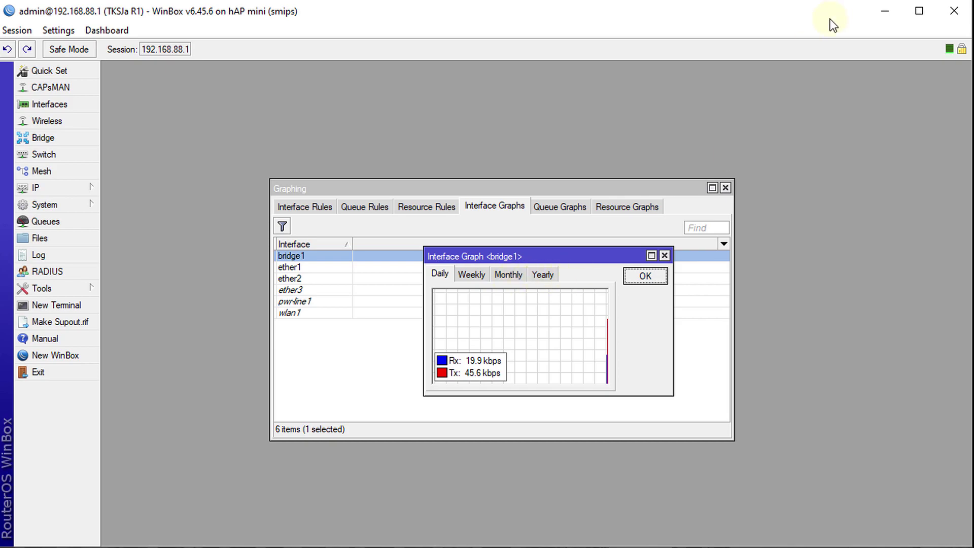
click(883, 13)
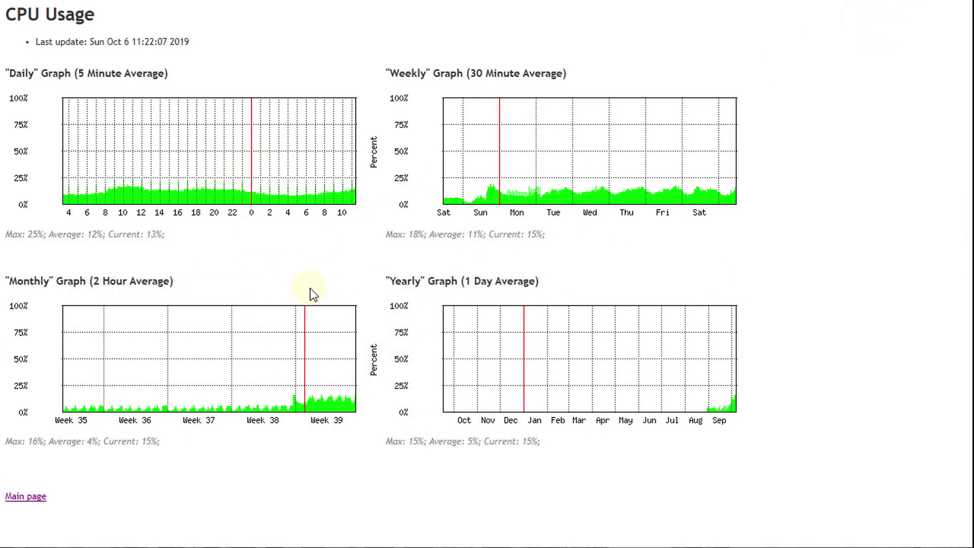
From the main graphing page, view the Memory usage graphs, then open the vlan100 interface traffic graphs
click(28, 498)
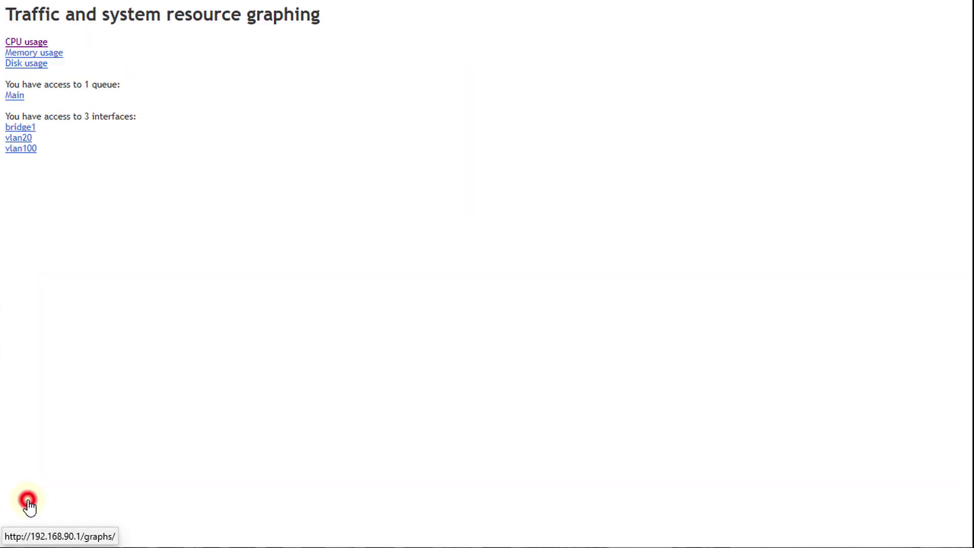
click(42, 54)
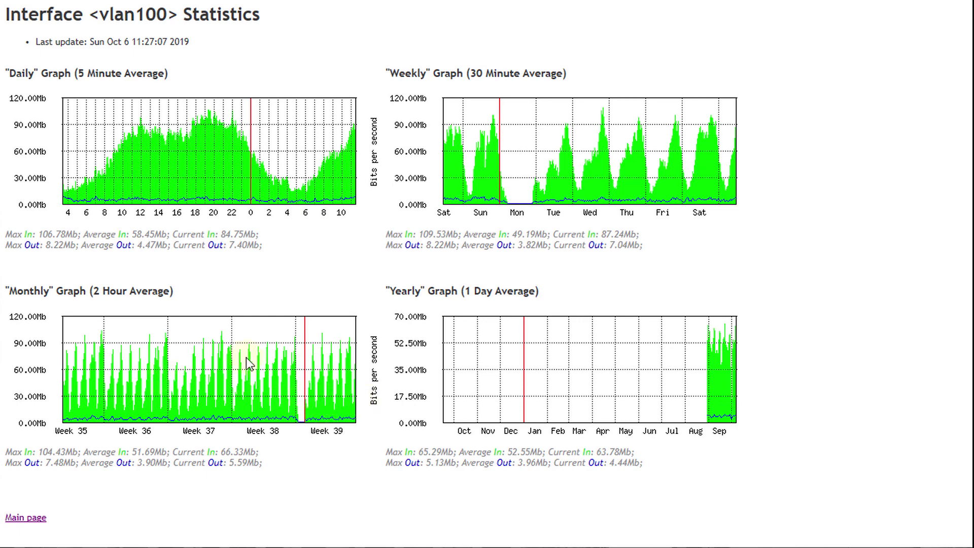
click(368, 459)
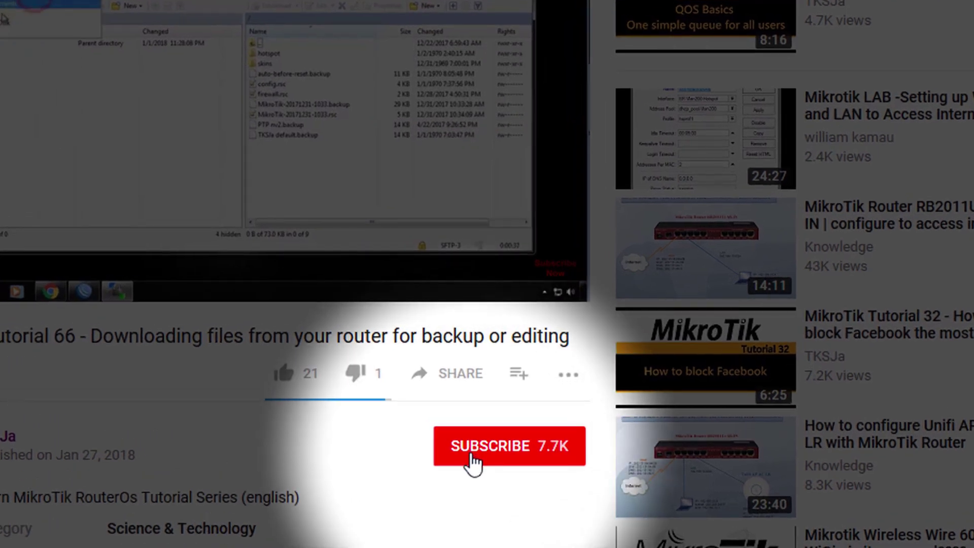
Subscribe to the MikroTik Tutorial 66 channel and enable bell notifications for all new videos
click(471, 457)
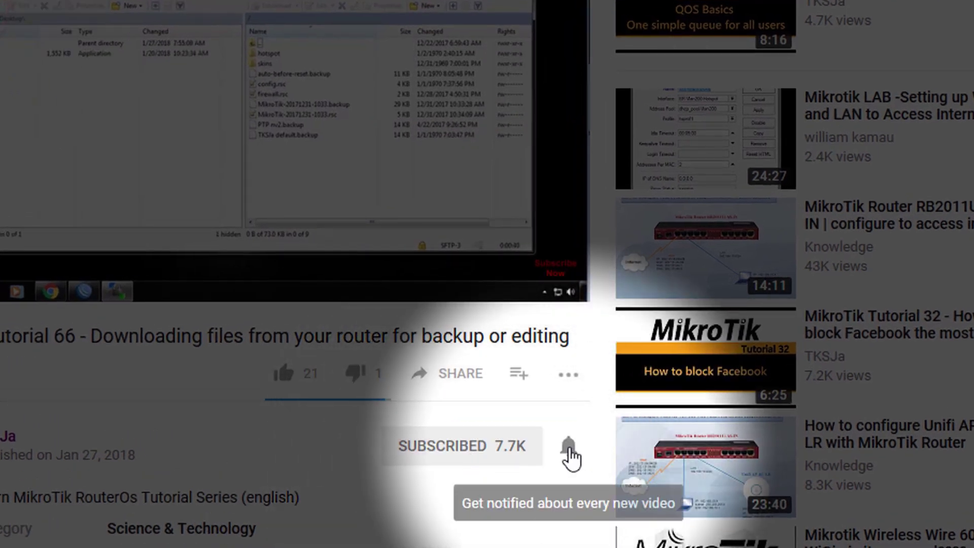
click(569, 447)
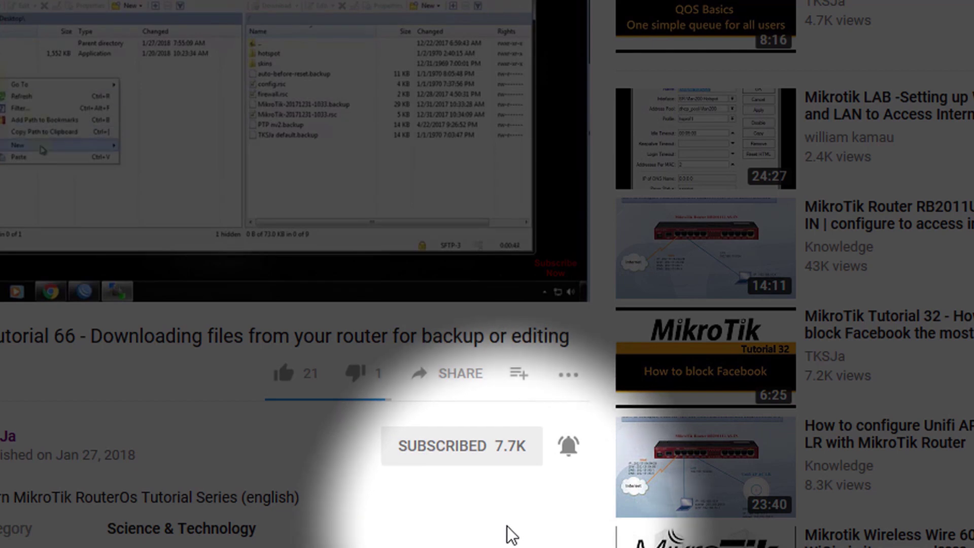